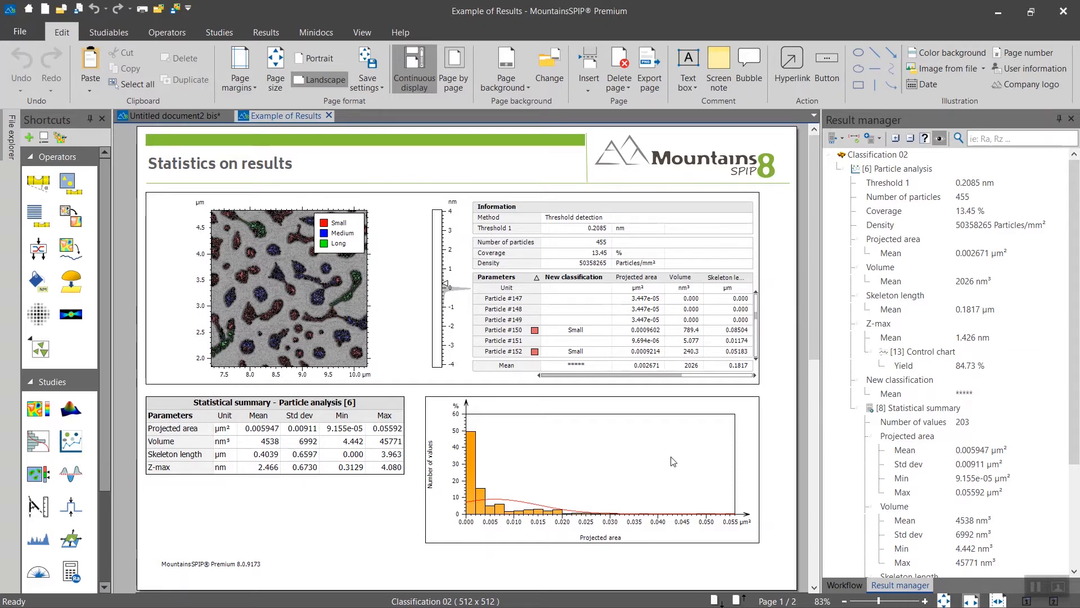
Review the plots on both pages of the Example of Results document and close it.
{"action": "left_click_drag", "start_coordinate": [816, 285], "coordinate": [815, 493]}
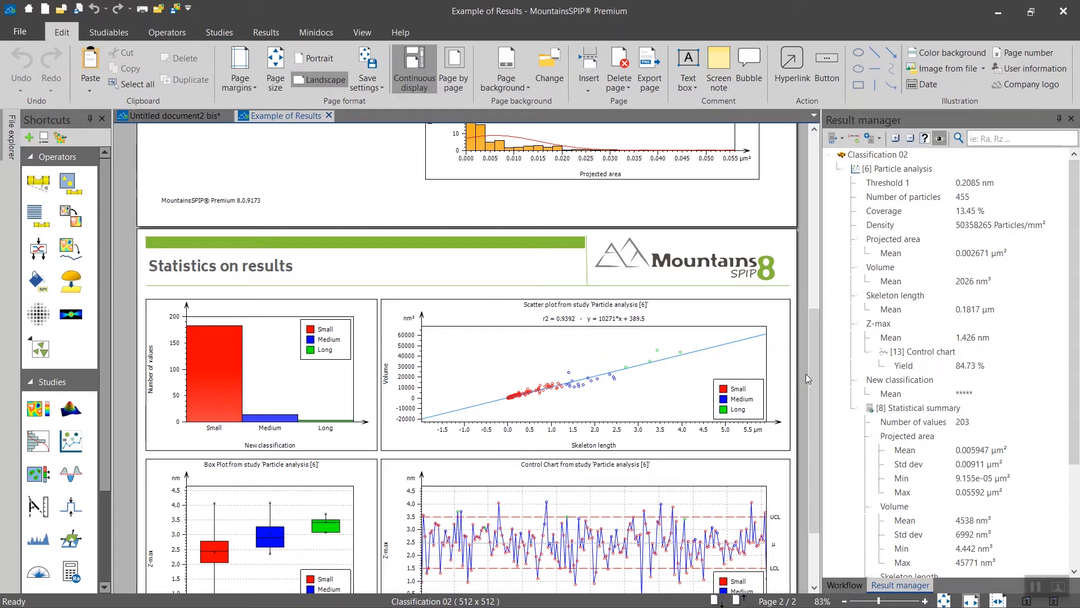
{"action": "scroll", "coordinate": [816, 375], "scroll_direction": "down", "scroll_amount": 2}
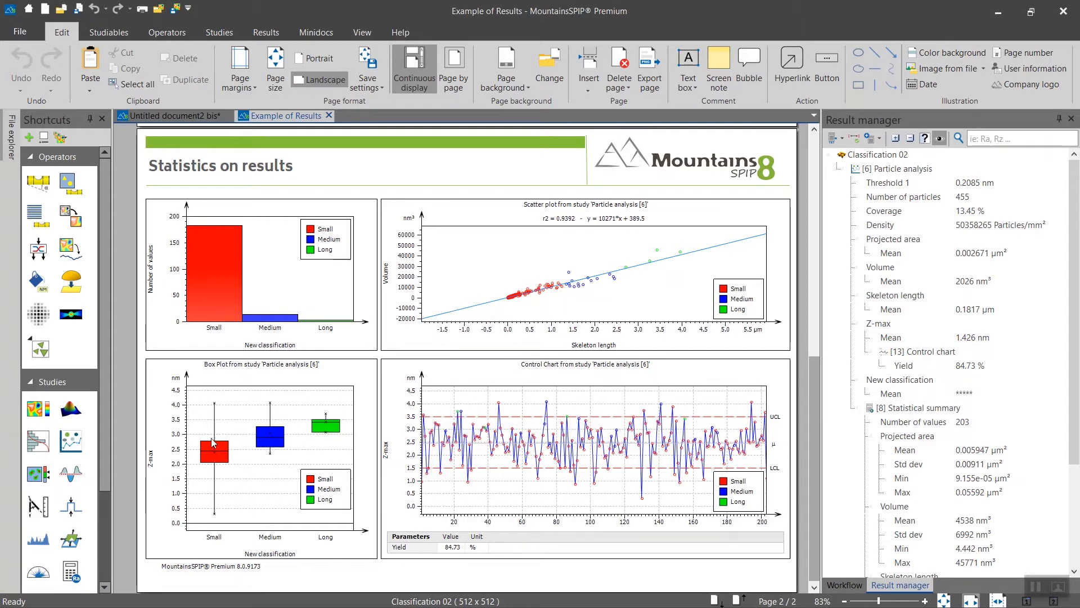
{"action": "left_click", "coordinate": [330, 115]}
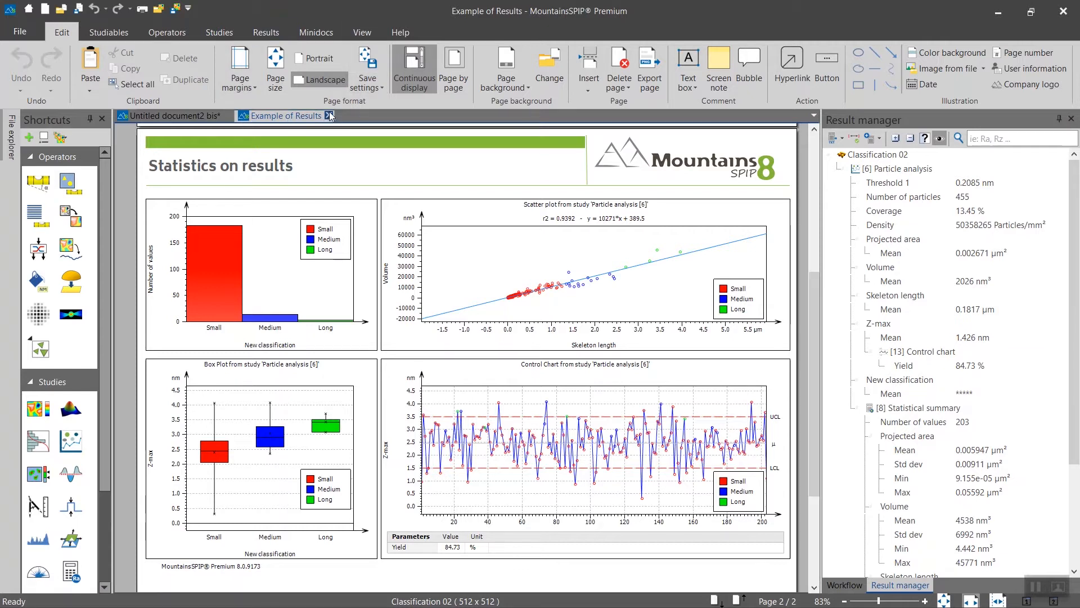
Insert a statistical summary of the particle analysis and exclude the Z-max parameter from it.
{"action": "left_click_drag", "start_coordinate": [821, 436], "coordinate": [826, 496]}
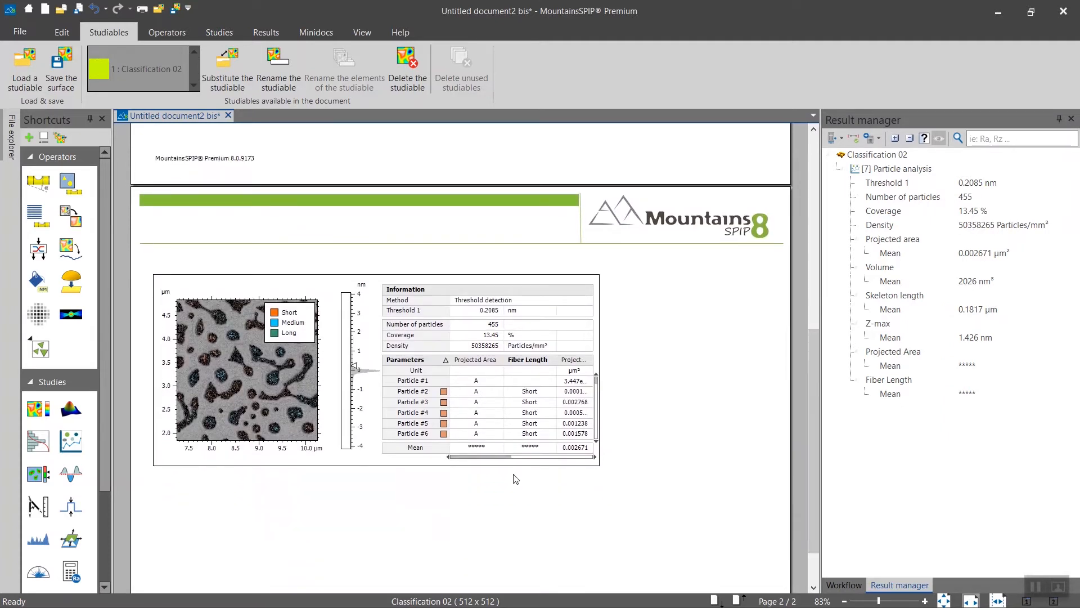
{"action": "left_click", "coordinate": [272, 32]}
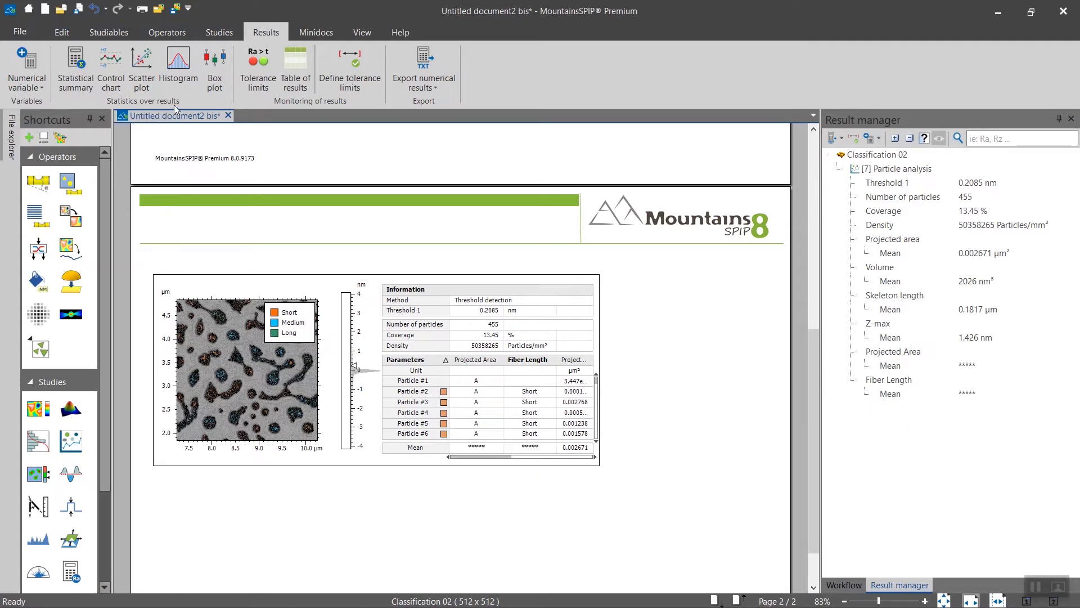
{"action": "left_click", "coordinate": [90, 84]}
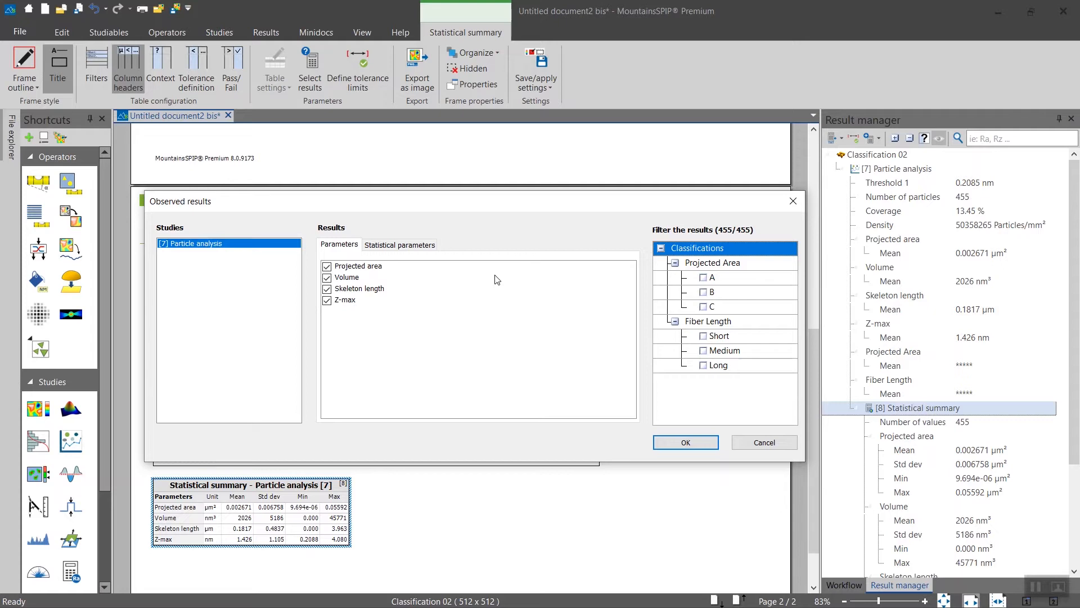
{"action": "left_click_drag", "start_coordinate": [409, 204], "coordinate": [471, 172]}
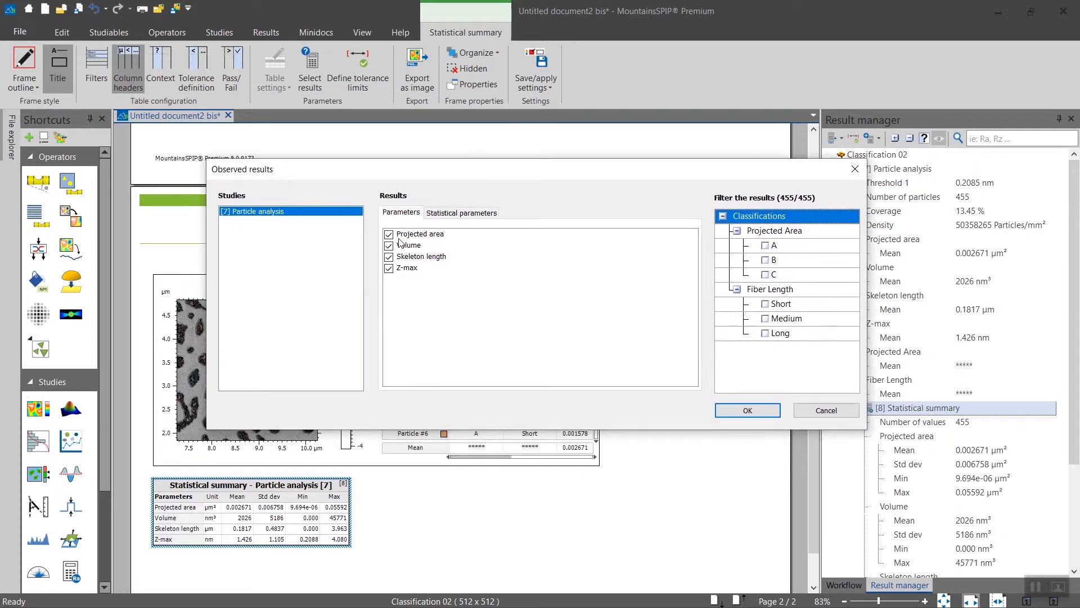
{"action": "left_click", "coordinate": [389, 269]}
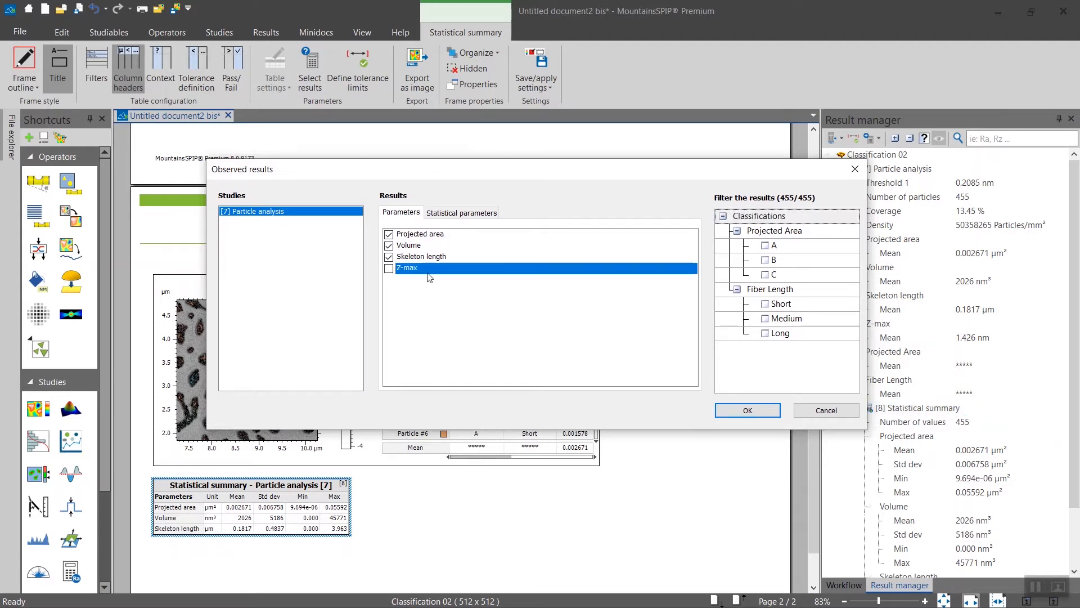
Set the summary's statistical parameters to Mean, Std dev and Range, leaving out Min and Max.
{"action": "left_click", "coordinate": [459, 213]}
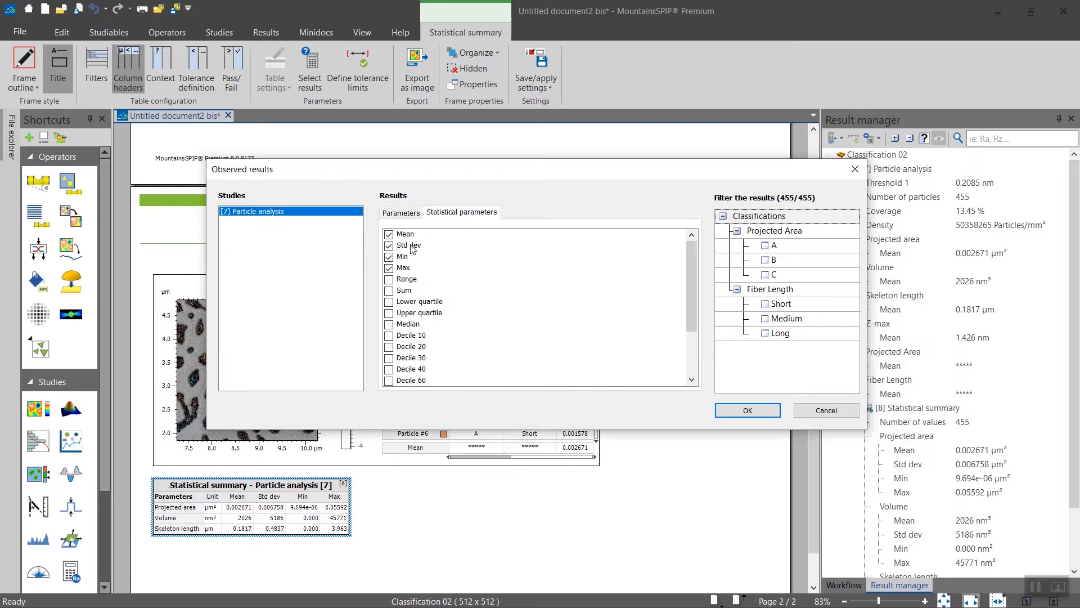
{"action": "left_click", "coordinate": [389, 256]}
{"action": "left_click", "coordinate": [388, 267]}
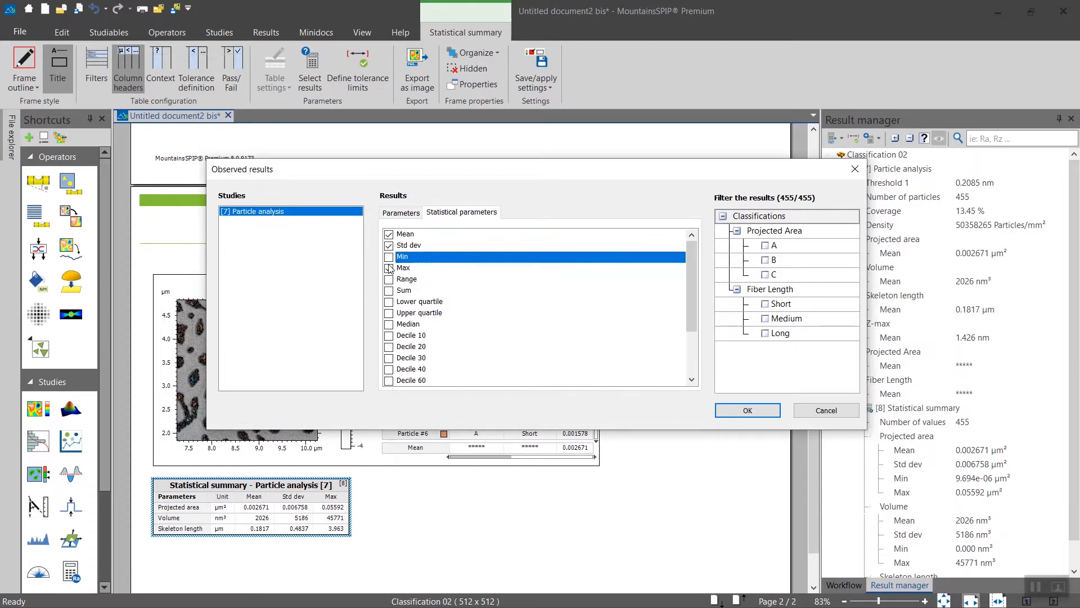
{"action": "left_click", "coordinate": [388, 280]}
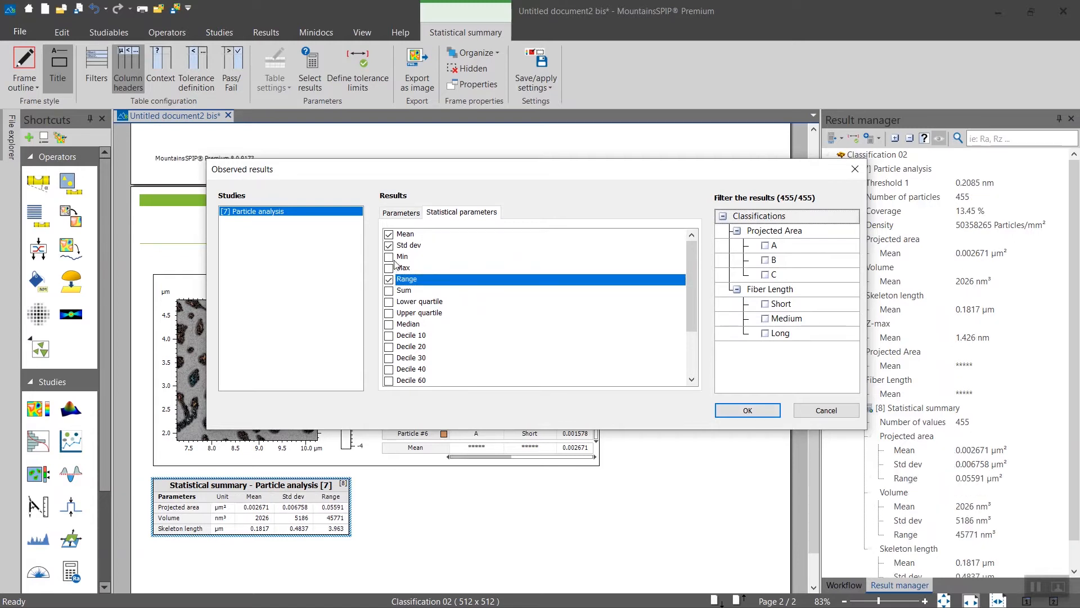
{"action": "left_click", "coordinate": [390, 280]}
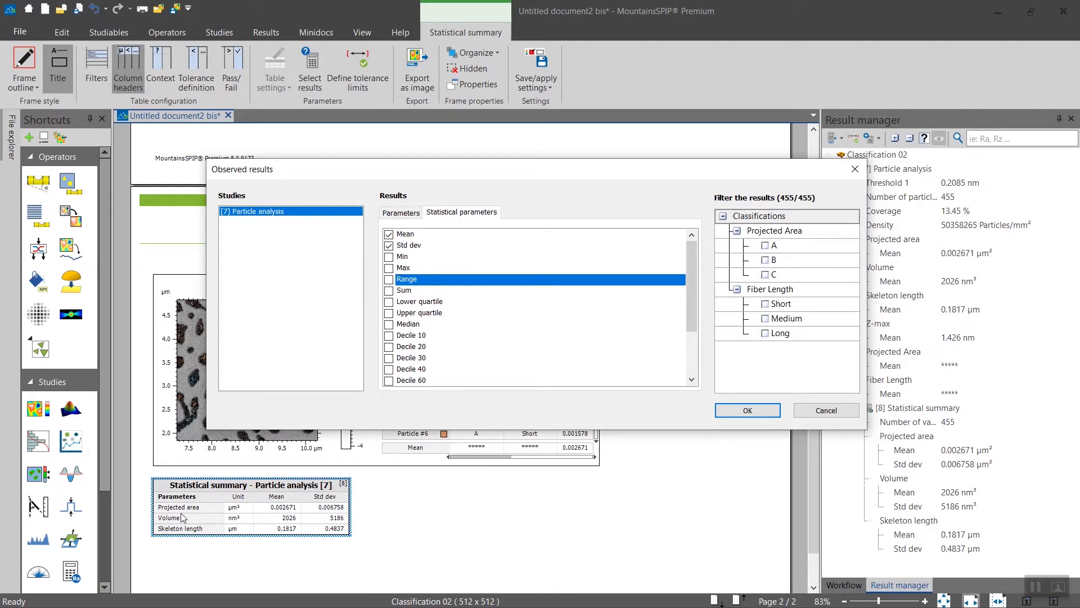
{"action": "left_click", "coordinate": [392, 281]}
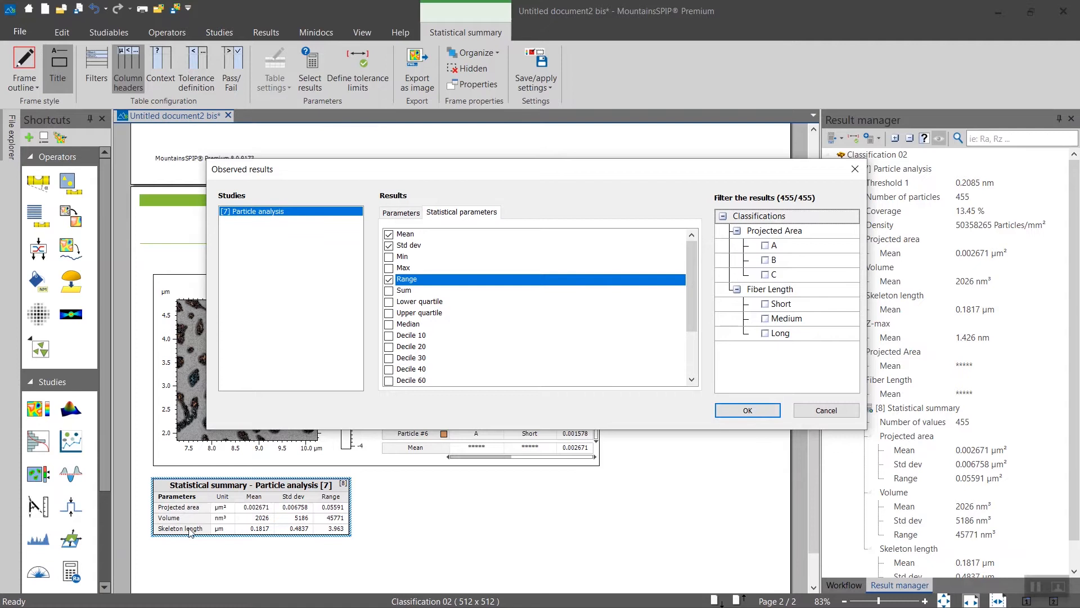
{"action": "left_click", "coordinate": [734, 411]}
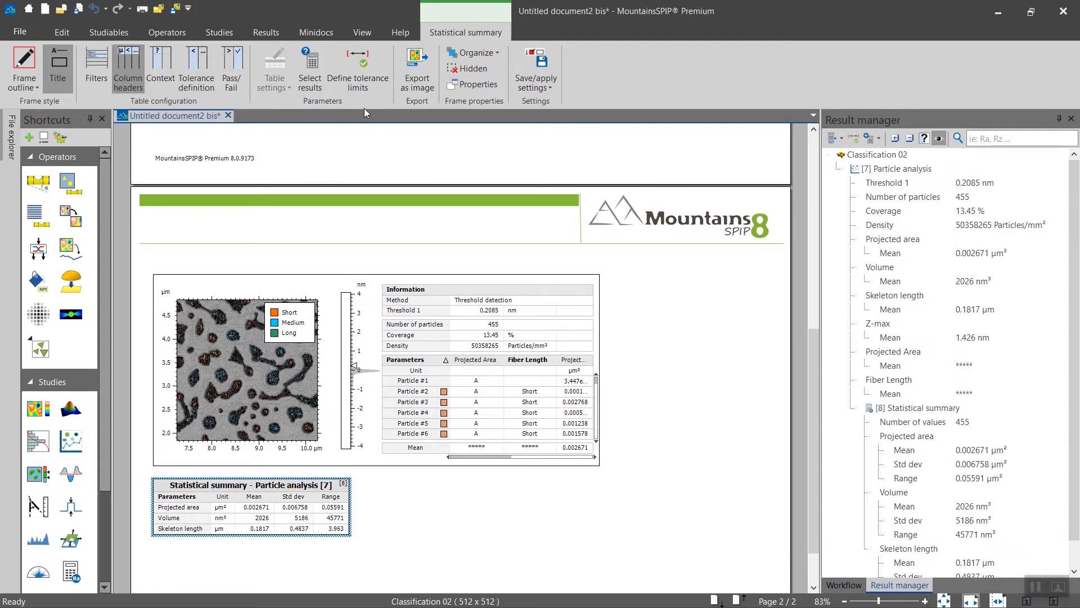
Filter the statistical summary so only particles of class A in the Projected Area classification are included.
{"action": "left_click", "coordinate": [314, 62]}
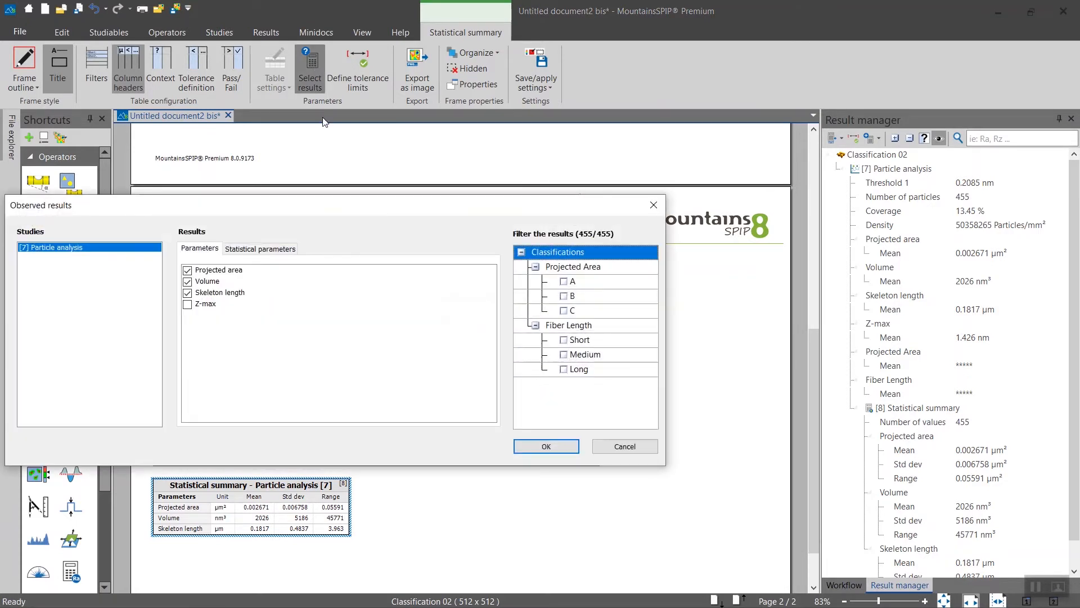
{"action": "left_click_drag", "start_coordinate": [317, 208], "coordinate": [502, 160]}
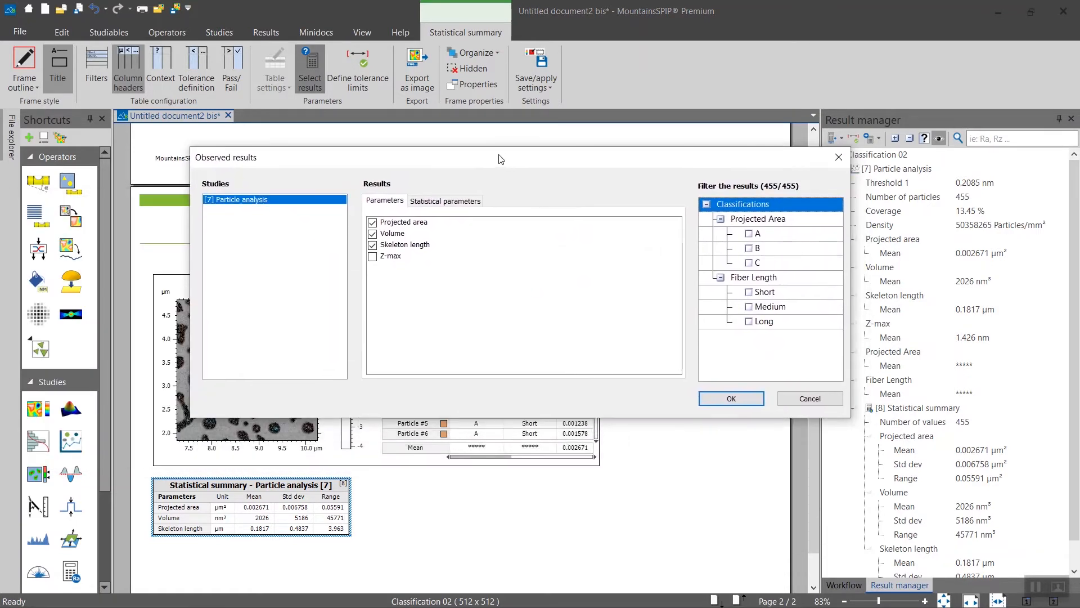
{"action": "left_click", "coordinate": [750, 234]}
{"action": "left_click", "coordinate": [750, 249]}
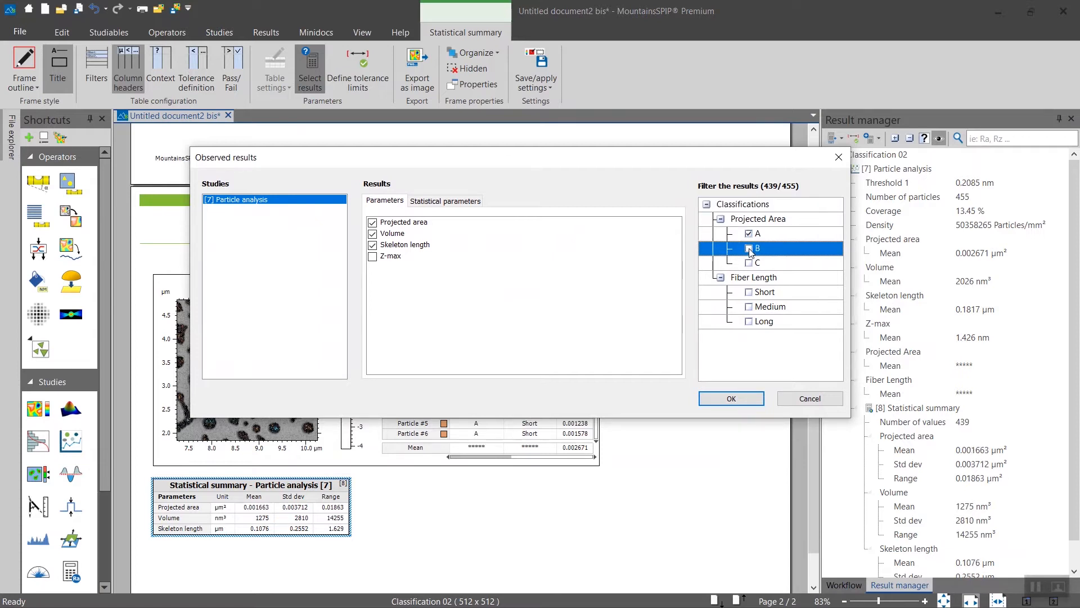
{"action": "left_click", "coordinate": [749, 262]}
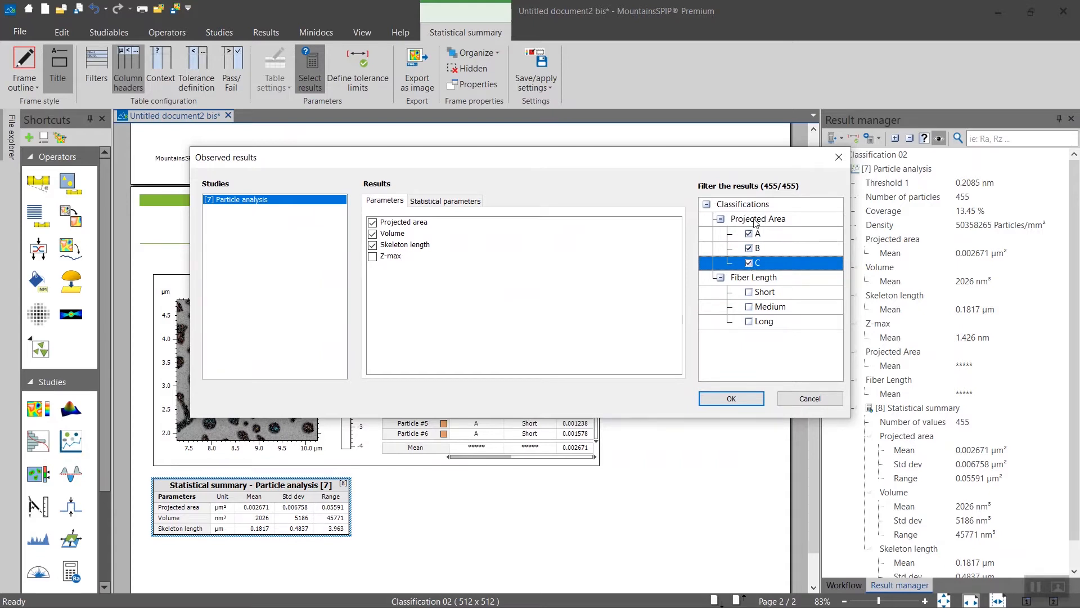
{"action": "left_click", "coordinate": [749, 262]}
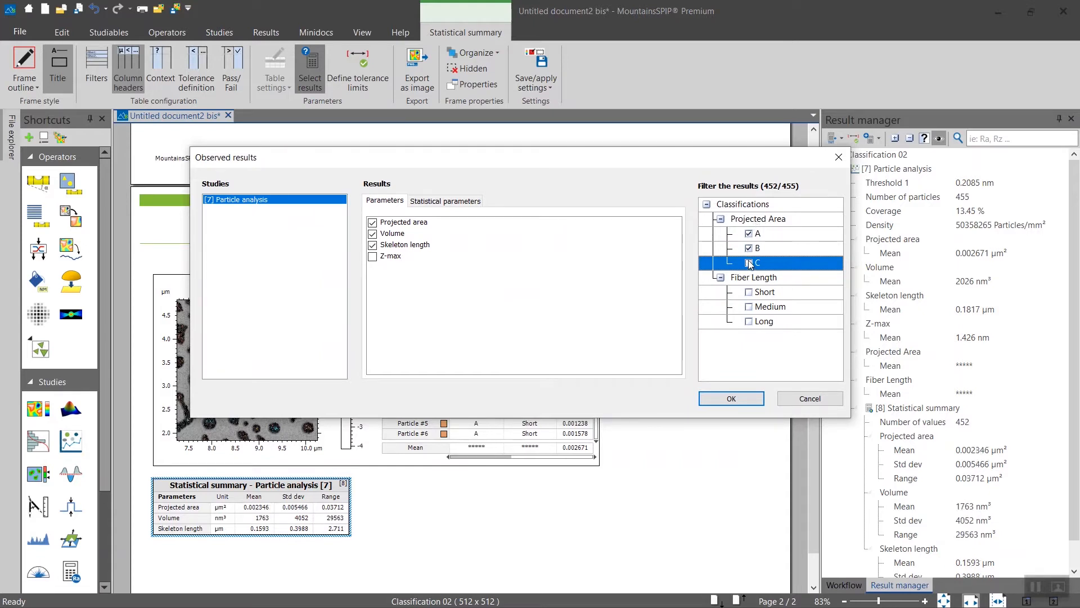
{"action": "left_click", "coordinate": [750, 249]}
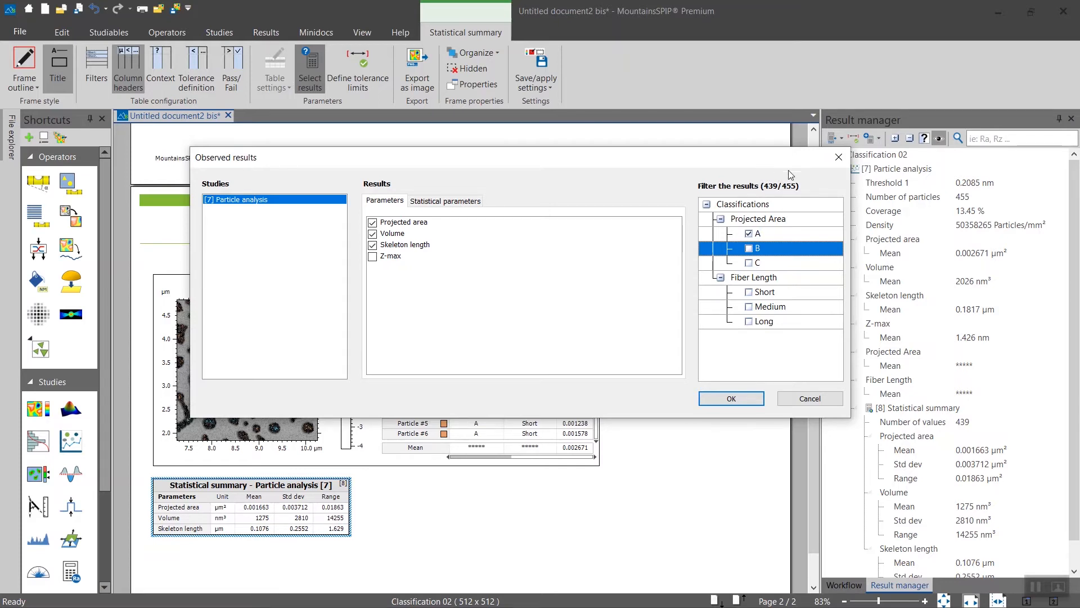
{"action": "left_click", "coordinate": [721, 400]}
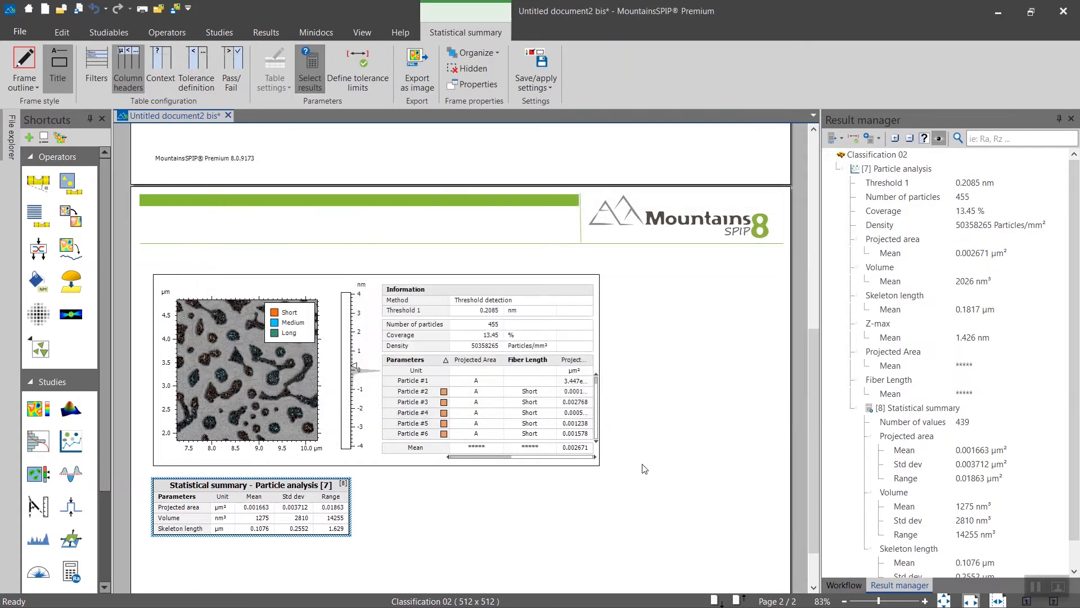
{"action": "left_click", "coordinate": [644, 469]}
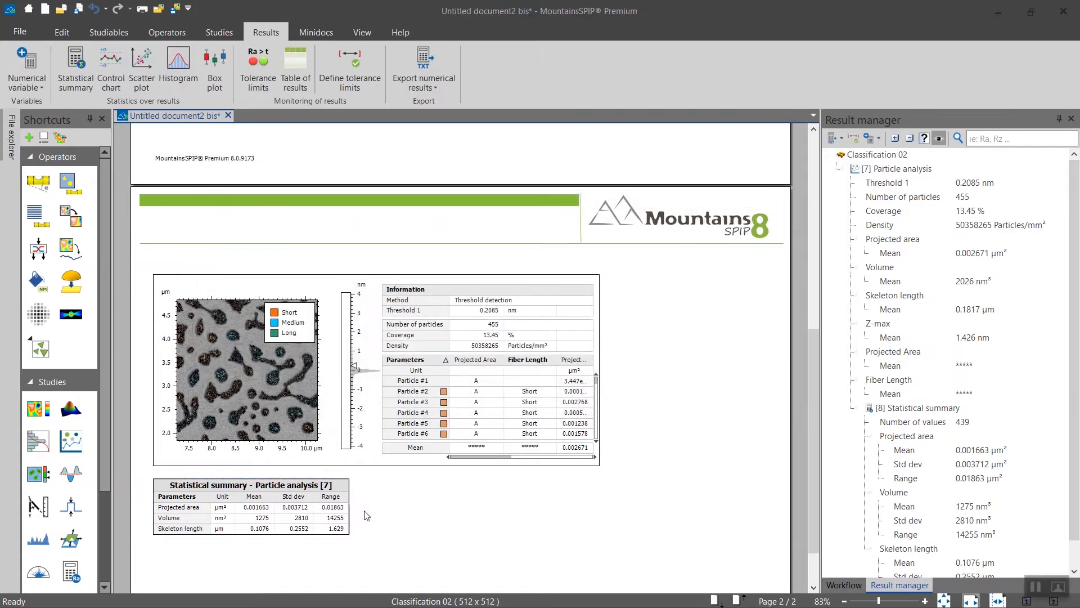
Show the filter information in the statistical summary table and widen the table so the filter text fits.
{"action": "left_click", "coordinate": [333, 495]}
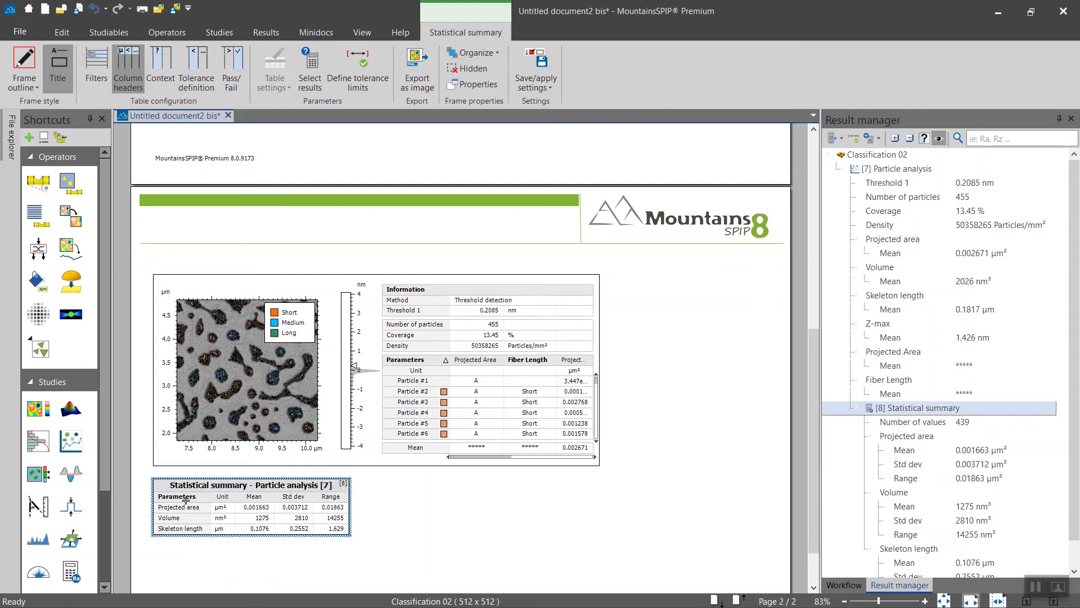
{"action": "left_click", "coordinate": [103, 81]}
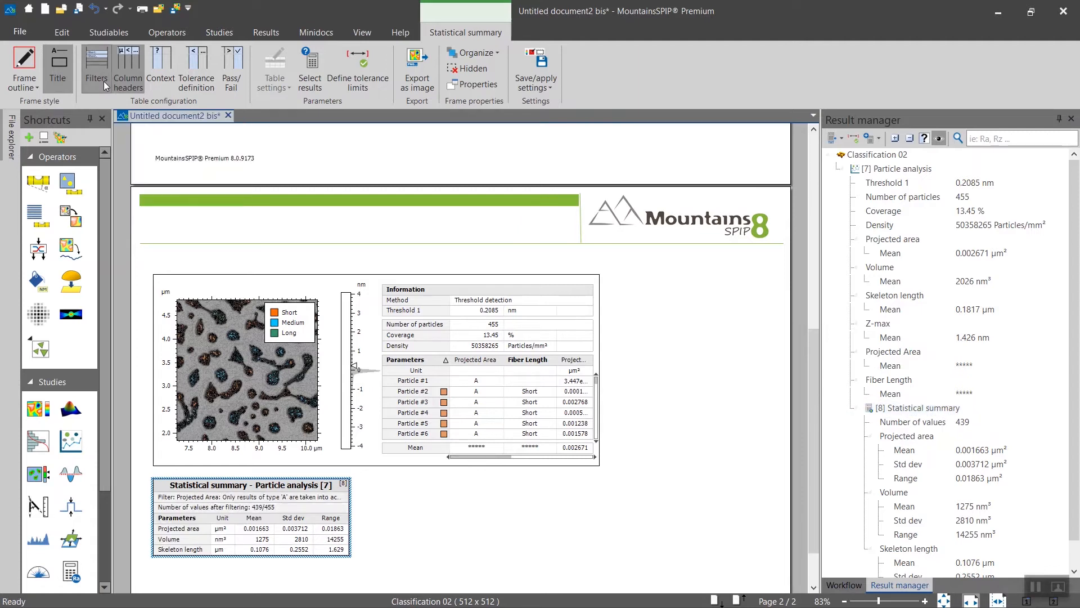
{"action": "left_click_drag", "start_coordinate": [350, 522], "coordinate": [441, 528]}
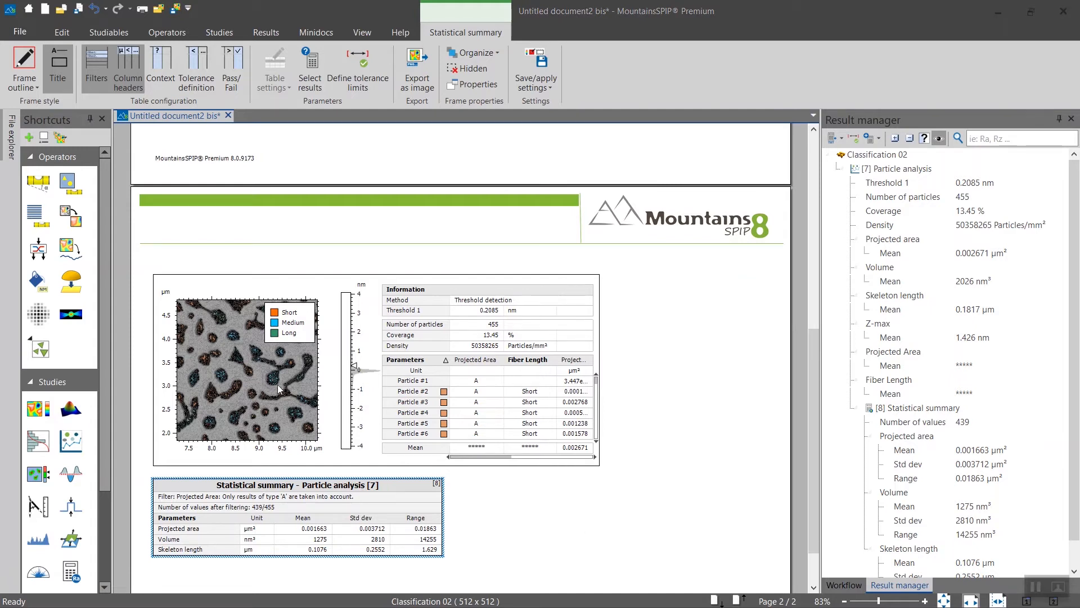
Insert a histogram of the particle analysis, preview Volume and Skeleton length, and keep Projected area as its observed parameter.
{"action": "left_click", "coordinate": [267, 34]}
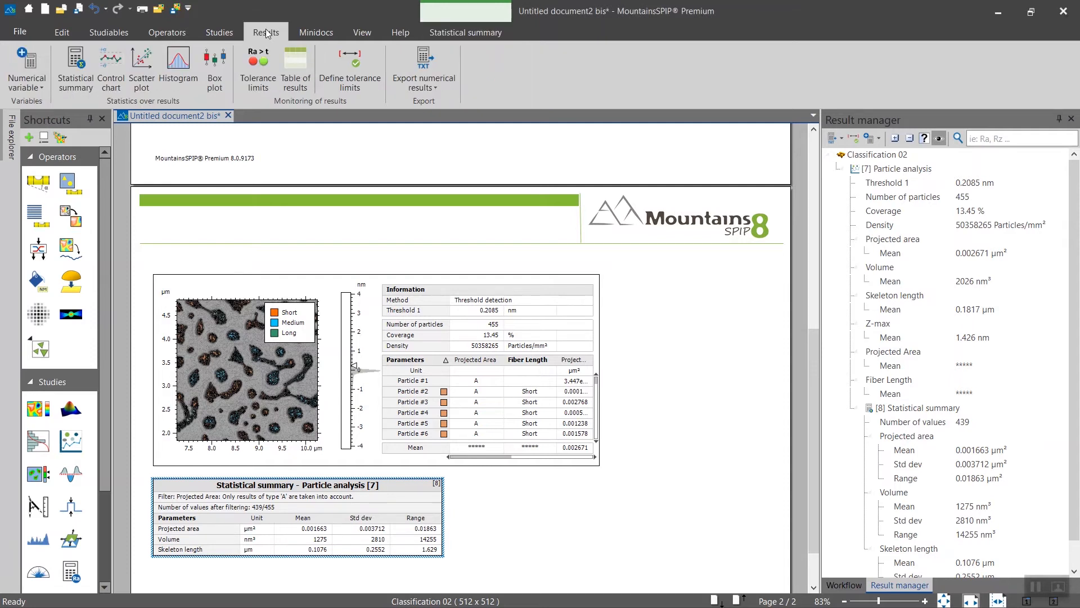
{"action": "left_click", "coordinate": [188, 83]}
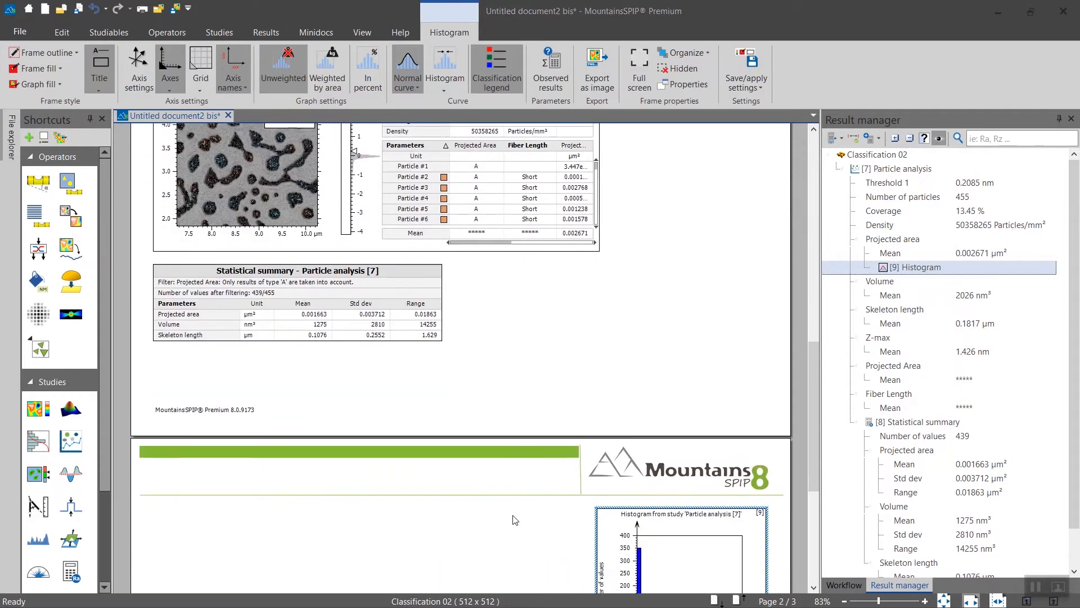
{"action": "left_click_drag", "start_coordinate": [582, 163], "coordinate": [346, 134]}
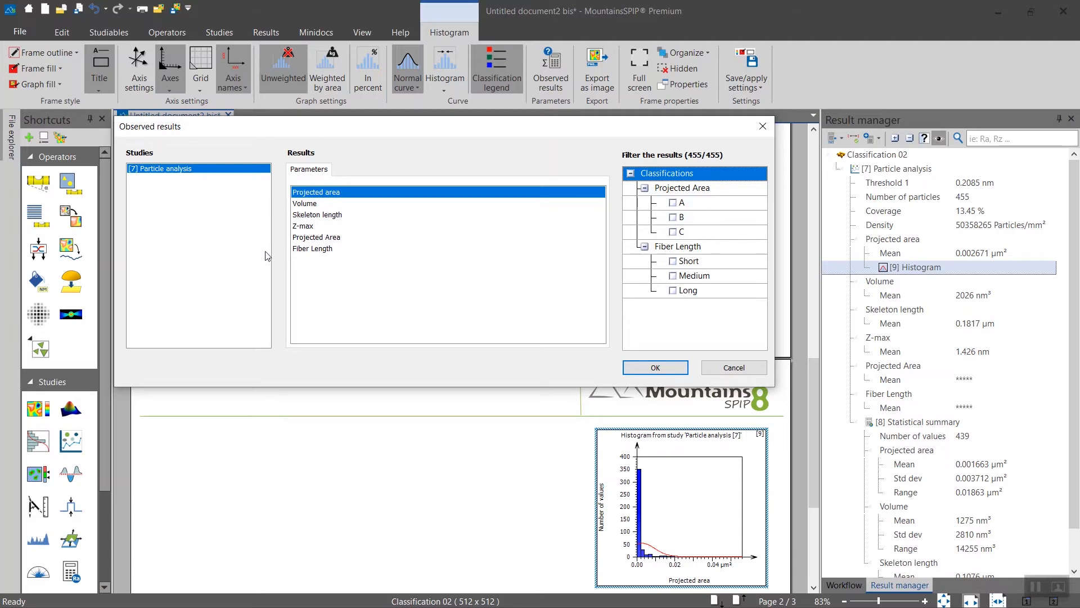
{"action": "left_click", "coordinate": [314, 207]}
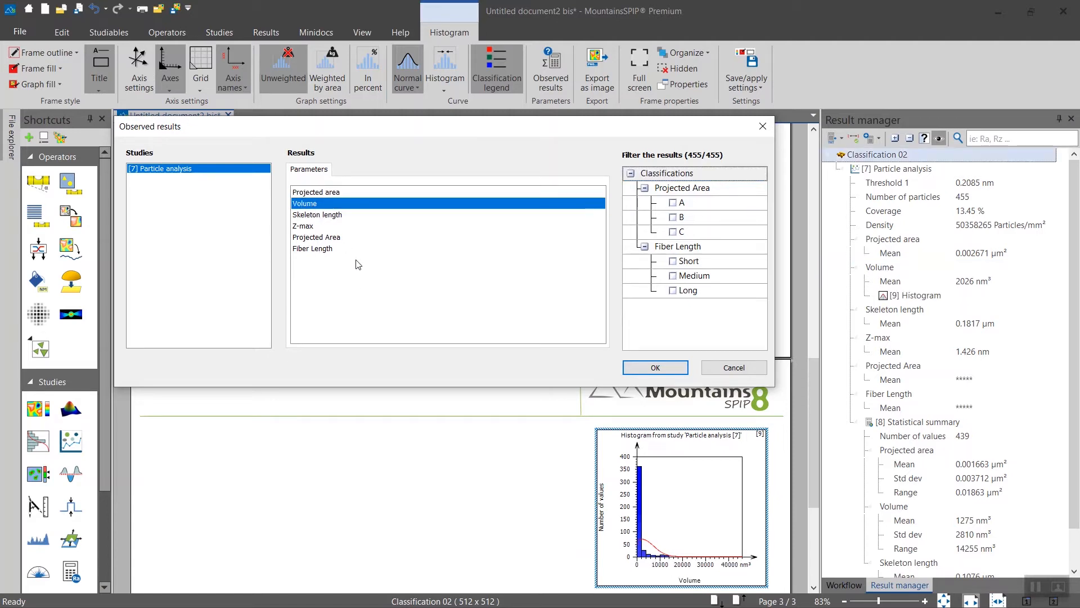
{"action": "left_click", "coordinate": [319, 217]}
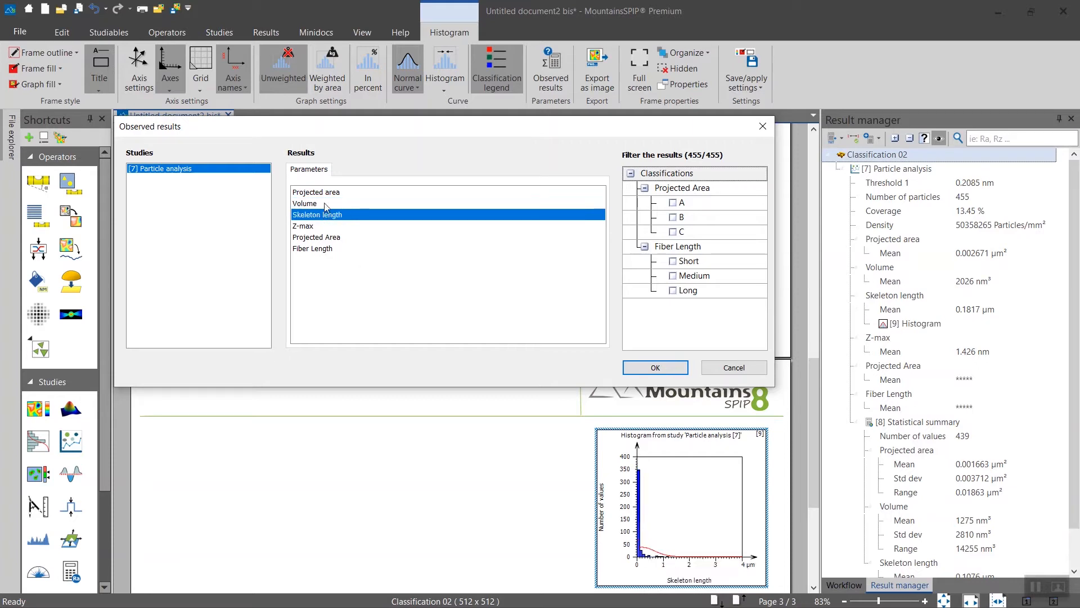
{"action": "left_click", "coordinate": [328, 205]}
{"action": "left_click", "coordinate": [329, 193]}
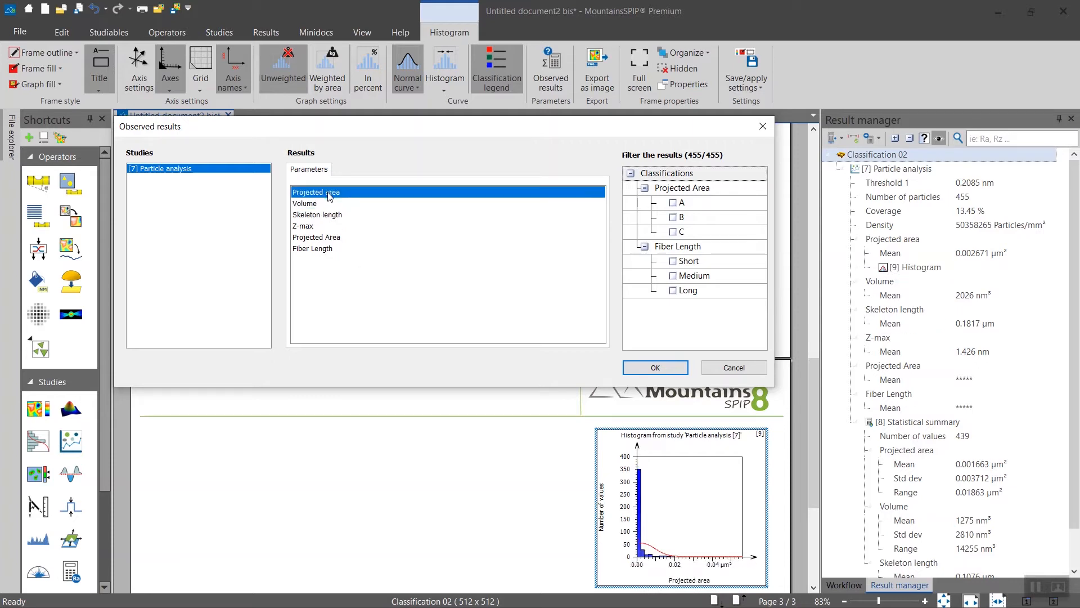
{"action": "left_click", "coordinate": [328, 205]}
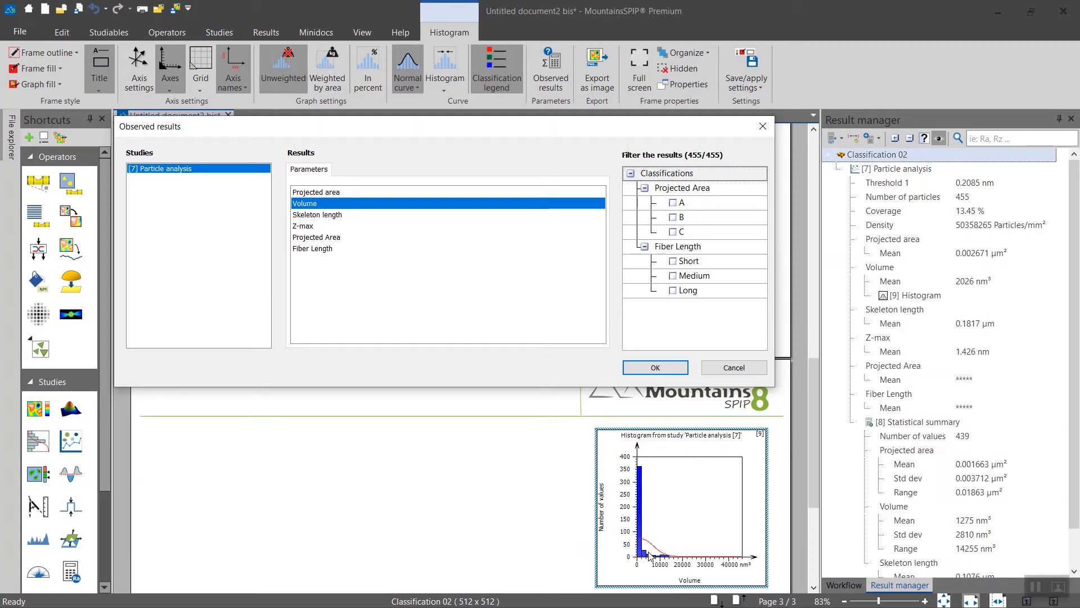
{"action": "left_click", "coordinate": [353, 217]}
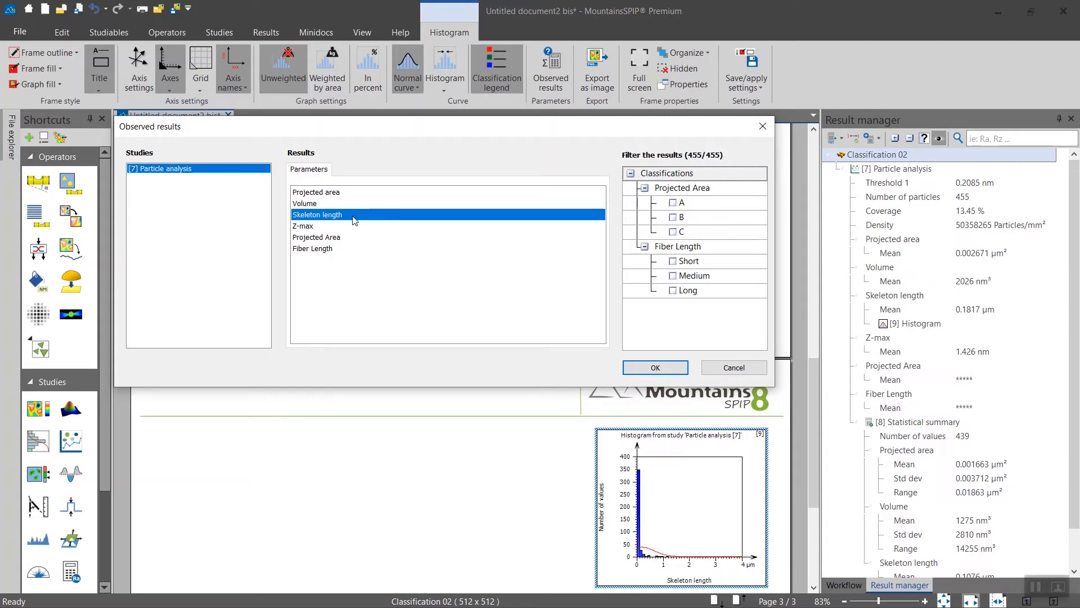
{"action": "left_click", "coordinate": [343, 196]}
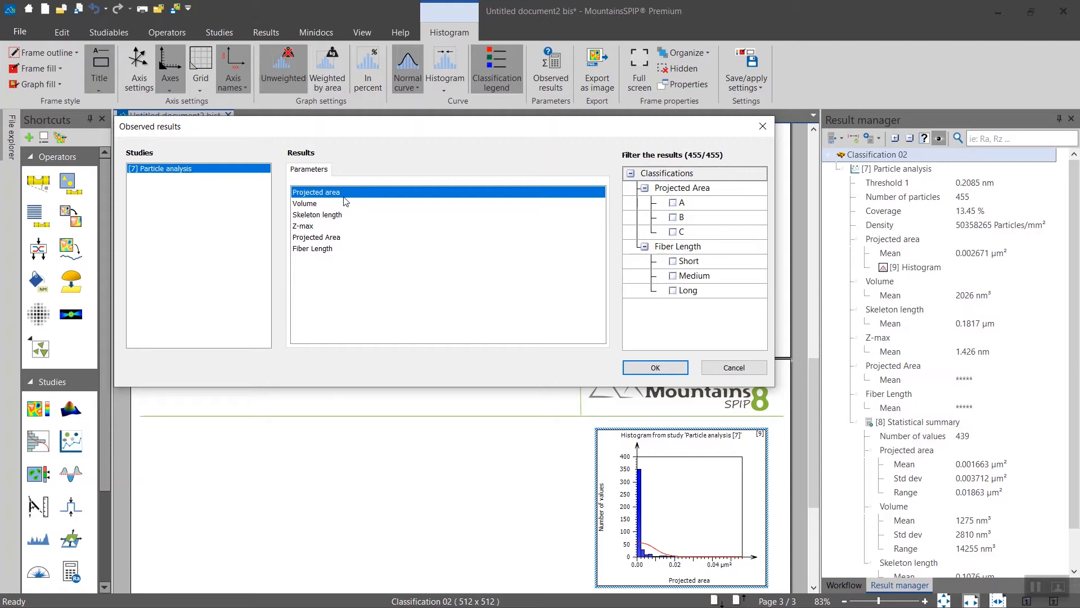
{"action": "left_click", "coordinate": [646, 368]}
Show the histogram full screen and replace its automatic binning with 50 bins.
{"action": "key", "text": "F11"}
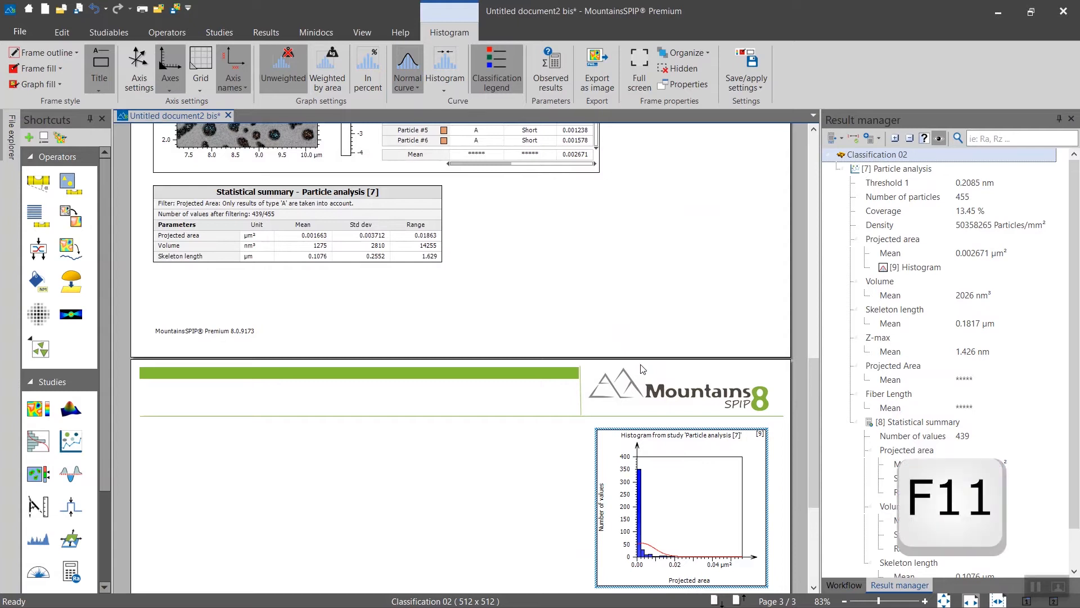
{"action": "key", "text": "F11"}
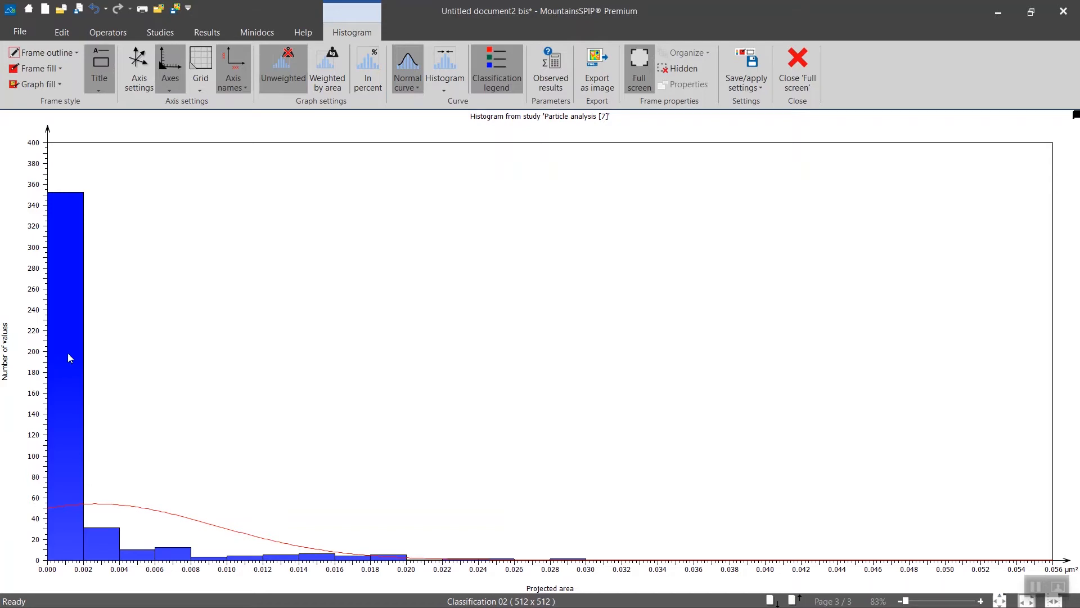
{"action": "left_click", "coordinate": [448, 88]}
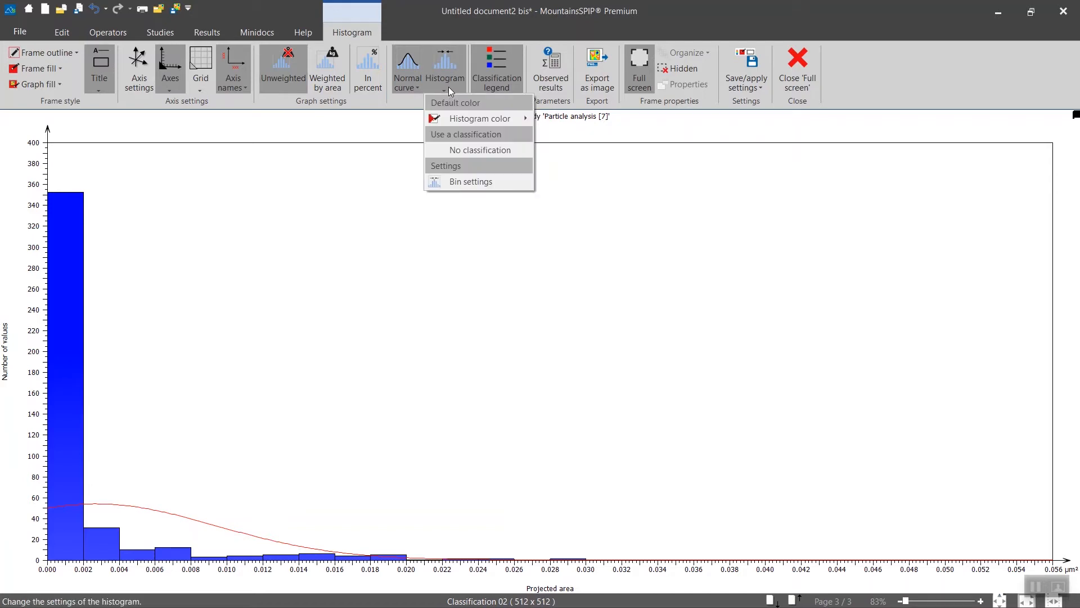
{"action": "left_click", "coordinate": [510, 181]}
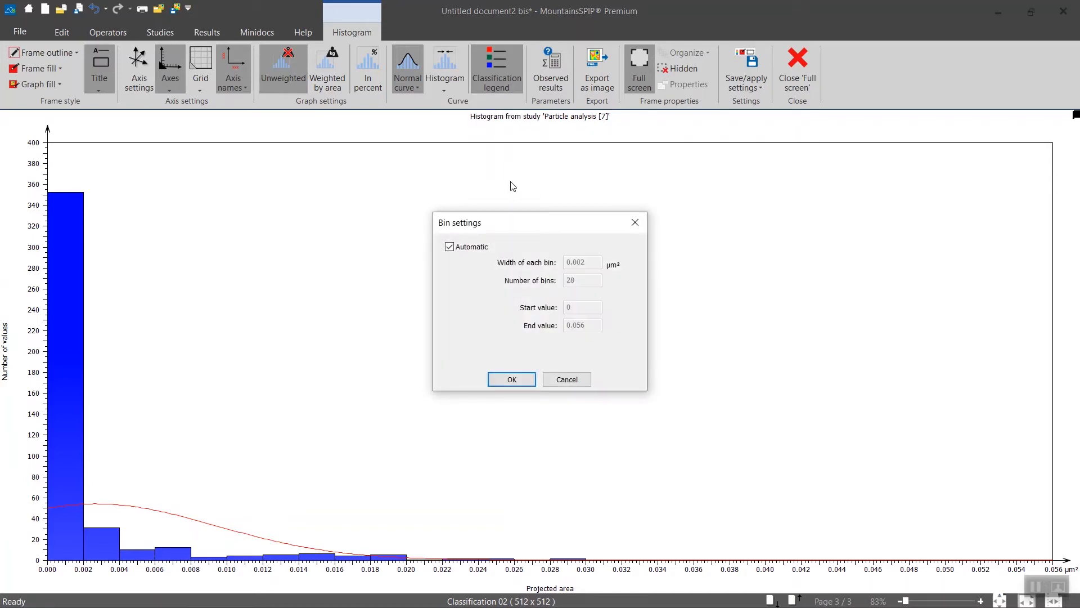
{"action": "left_click", "coordinate": [449, 247]}
{"action": "left_click", "coordinate": [587, 280]}
{"action": "double_click", "coordinate": [584, 280]}
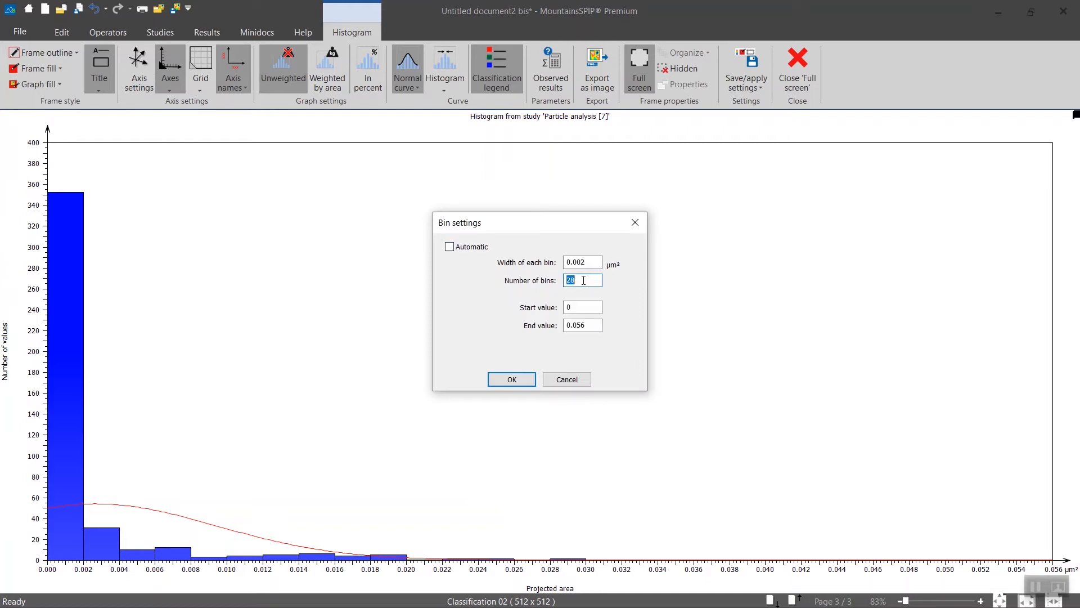
{"action": "left_click", "coordinate": [505, 380]}
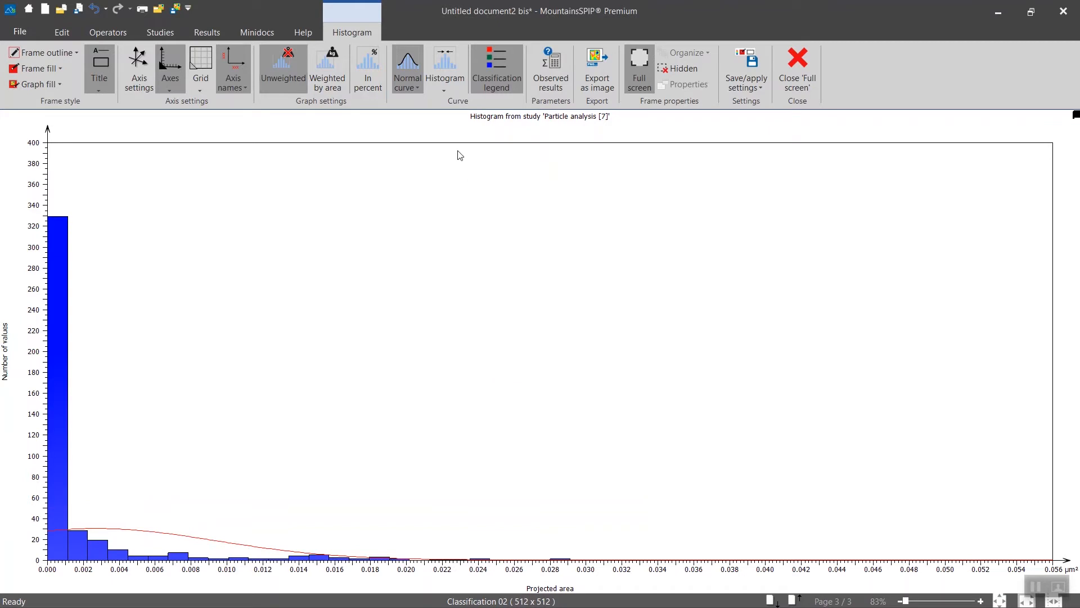
Return the histogram's bin settings to automatic.
{"action": "left_click", "coordinate": [443, 89]}
{"action": "left_click", "coordinate": [463, 182]}
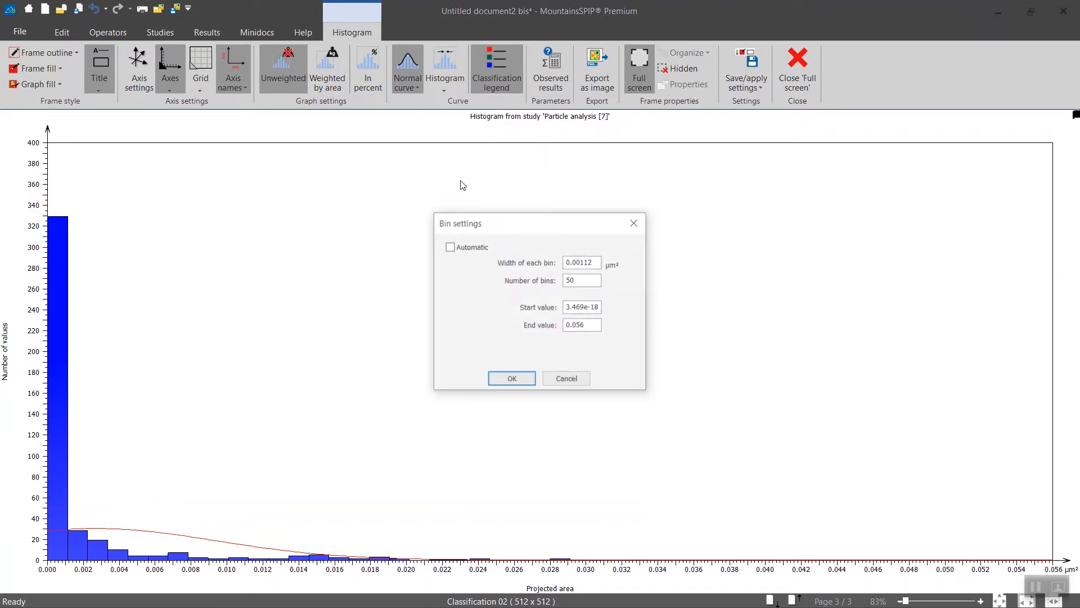
{"action": "left_click", "coordinate": [466, 248]}
{"action": "left_click", "coordinate": [512, 381]}
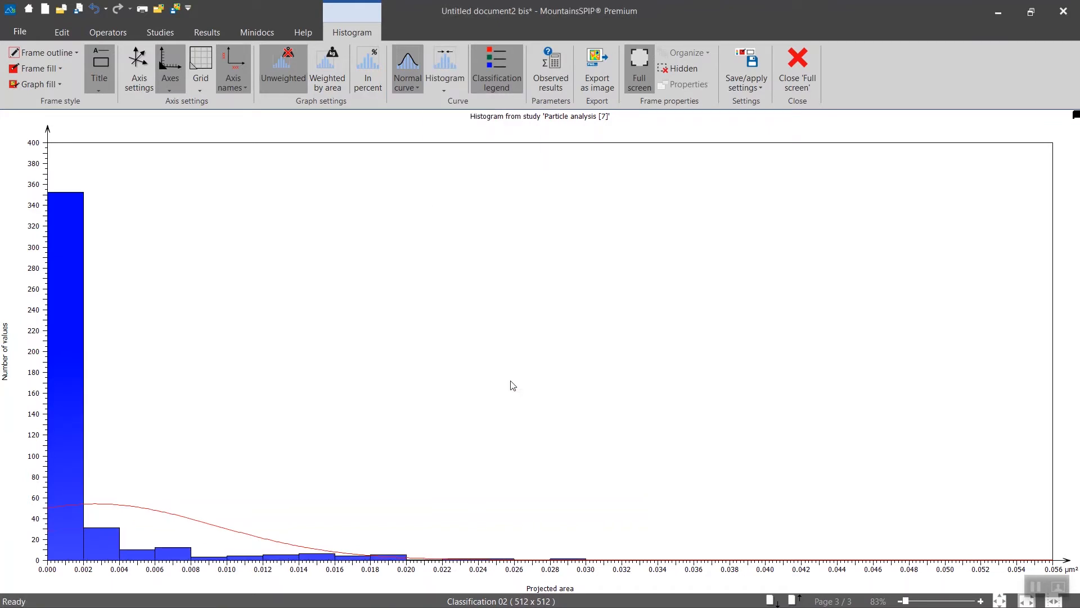
Filter the histogram to the Short, Medium and Long classes of the Fiber Length classification.
{"action": "left_click", "coordinate": [551, 69]}
{"action": "left_click_drag", "start_coordinate": [495, 179], "coordinate": [574, 166]}
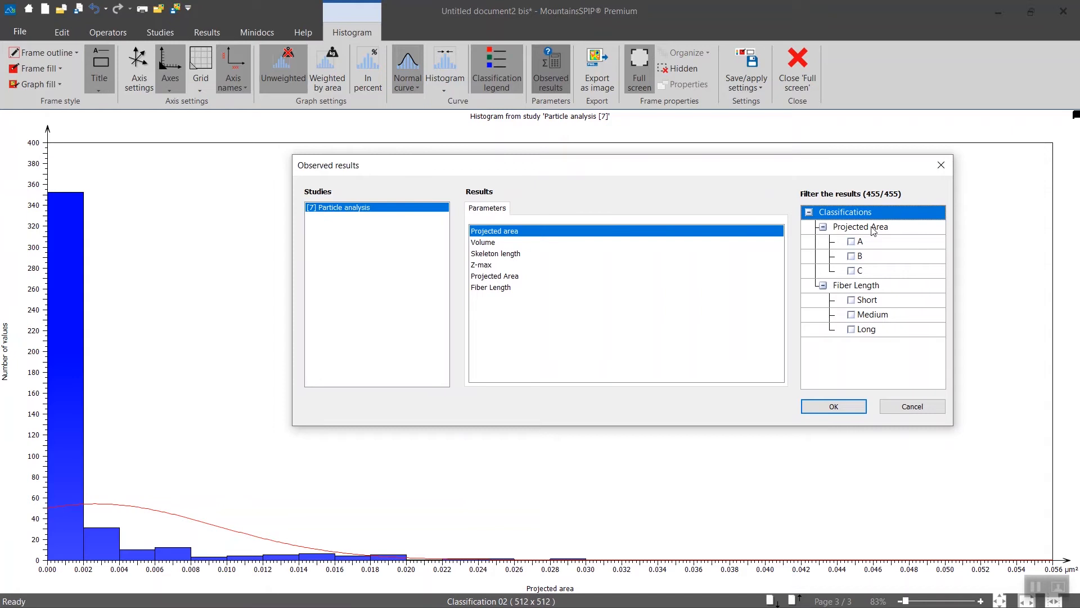
{"action": "left_click", "coordinate": [851, 301]}
{"action": "left_click", "coordinate": [851, 316]}
{"action": "left_click", "coordinate": [851, 330]}
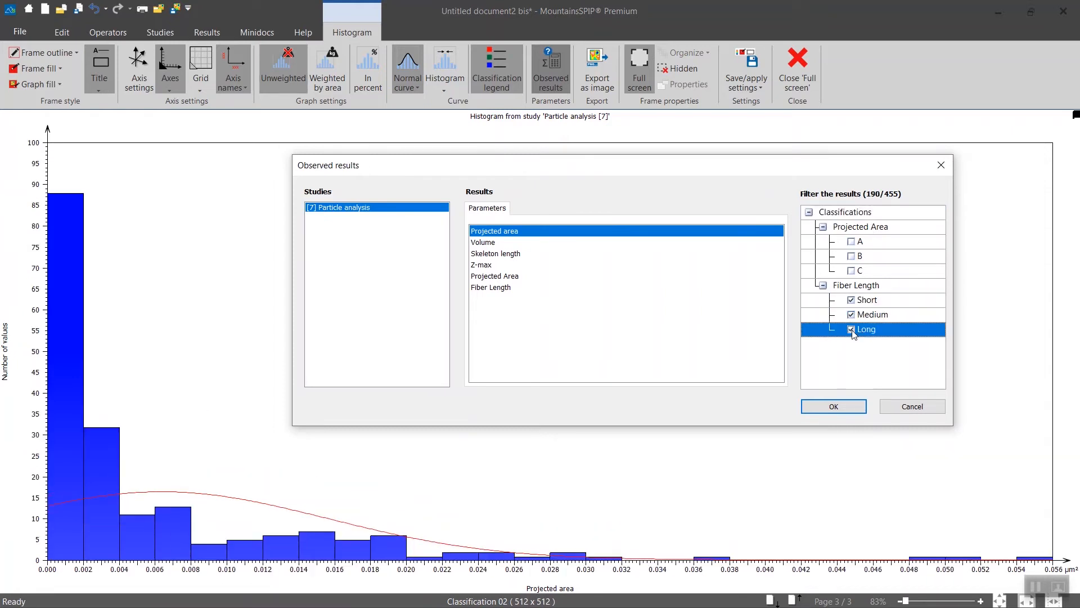
{"action": "left_click", "coordinate": [829, 408]}
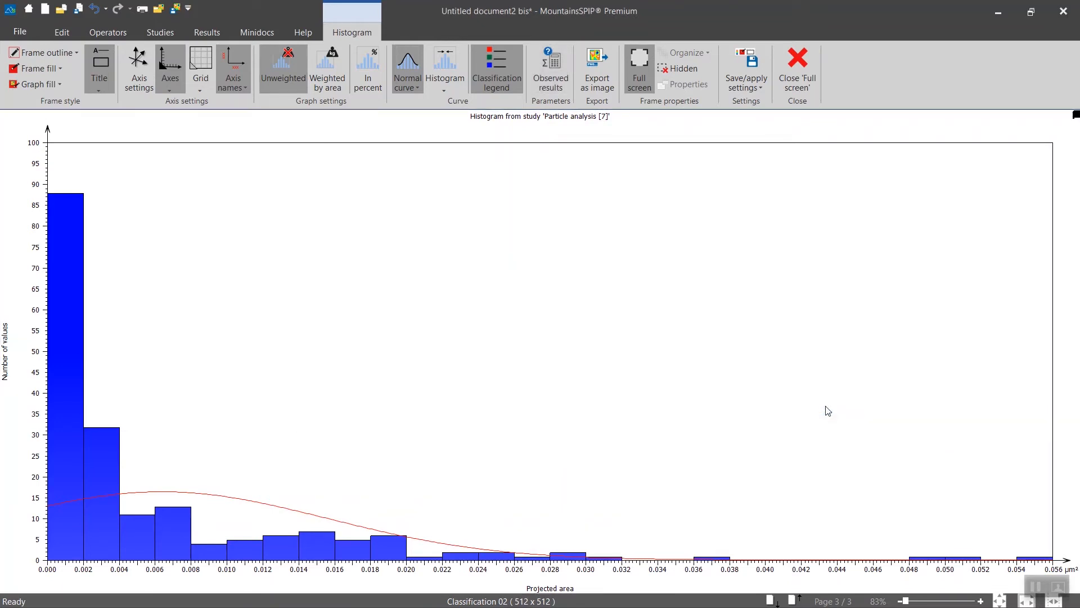
Change the histogram's observed parameter to the Fiber Length classification and return to the document page.
{"action": "left_click", "coordinate": [552, 89]}
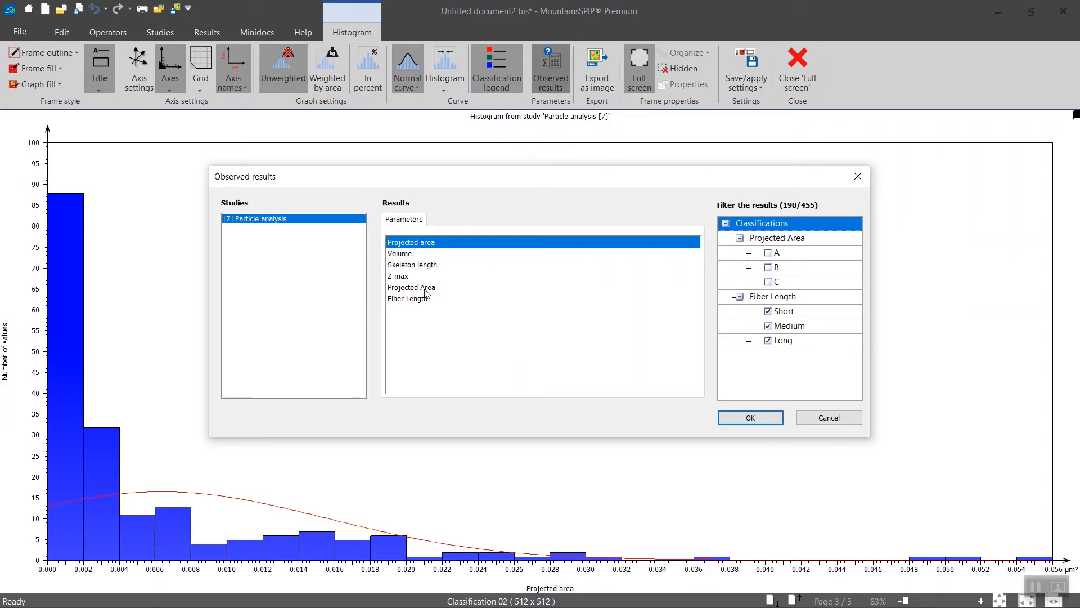
{"action": "left_click", "coordinate": [435, 305]}
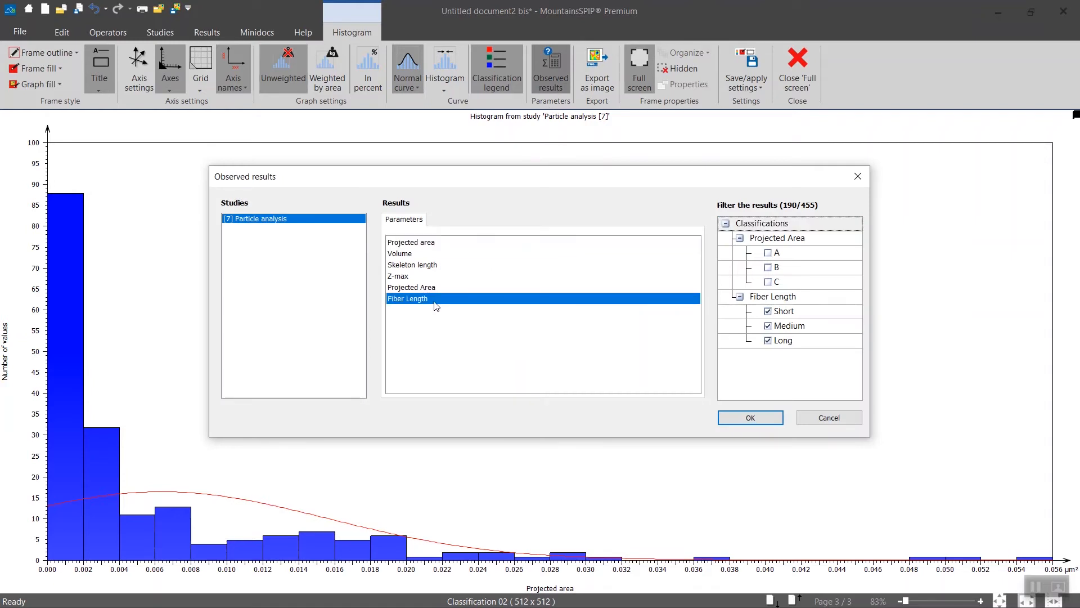
{"action": "left_click_drag", "start_coordinate": [480, 188], "coordinate": [543, 99]}
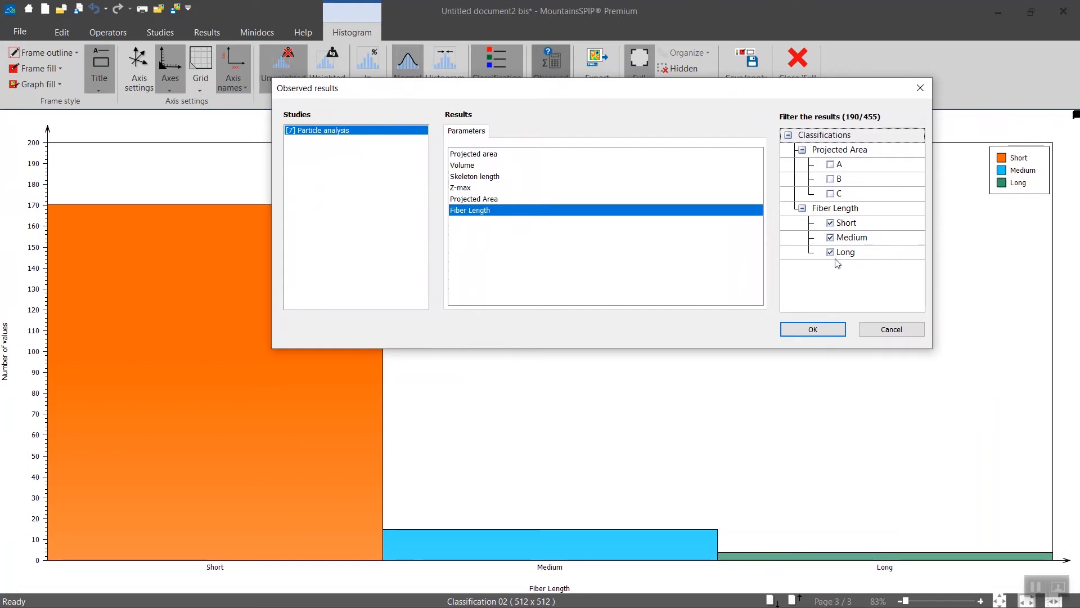
{"action": "left_click", "coordinate": [797, 330]}
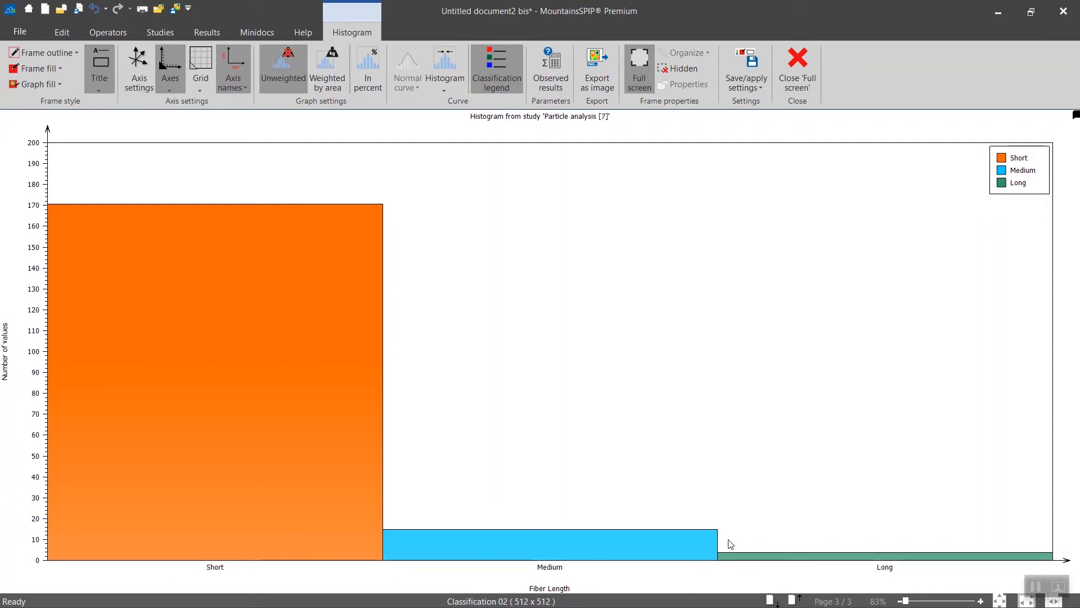
{"action": "key", "text": "Escape"}
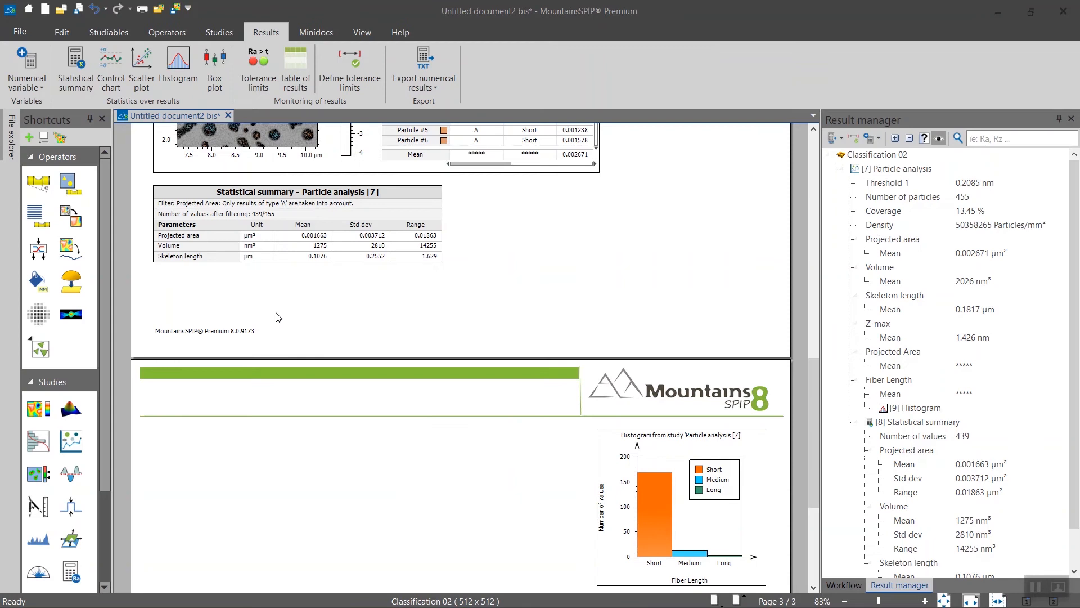
Insert a control chart of the particle analysis below the page header and make Z-max its observed parameter.
{"action": "left_click", "coordinate": [110, 65]}
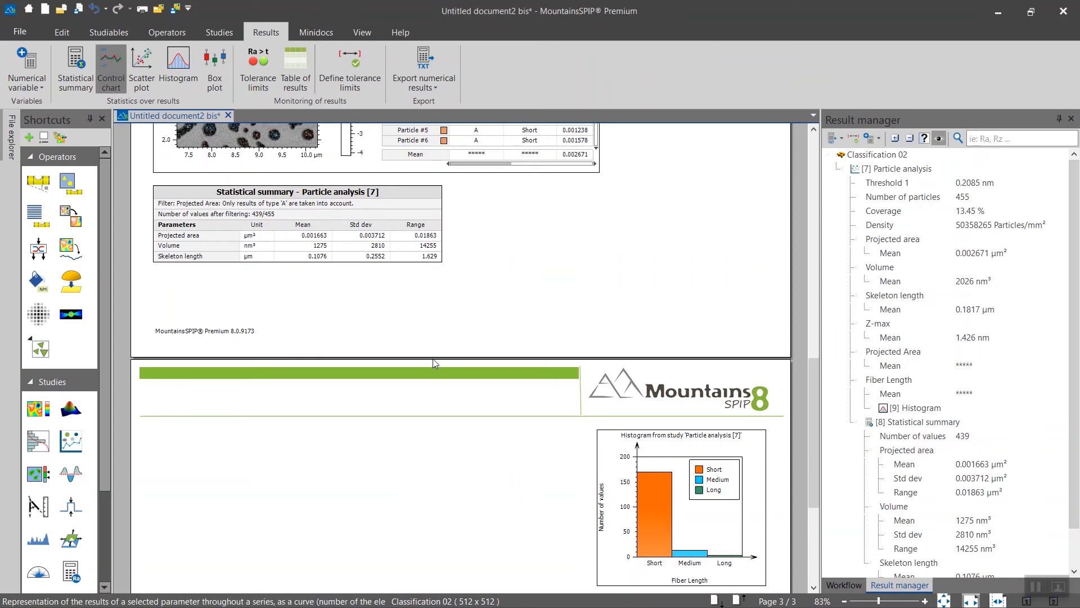
{"action": "scroll", "coordinate": [363, 422], "scroll_direction": "down", "scroll_amount": 5}
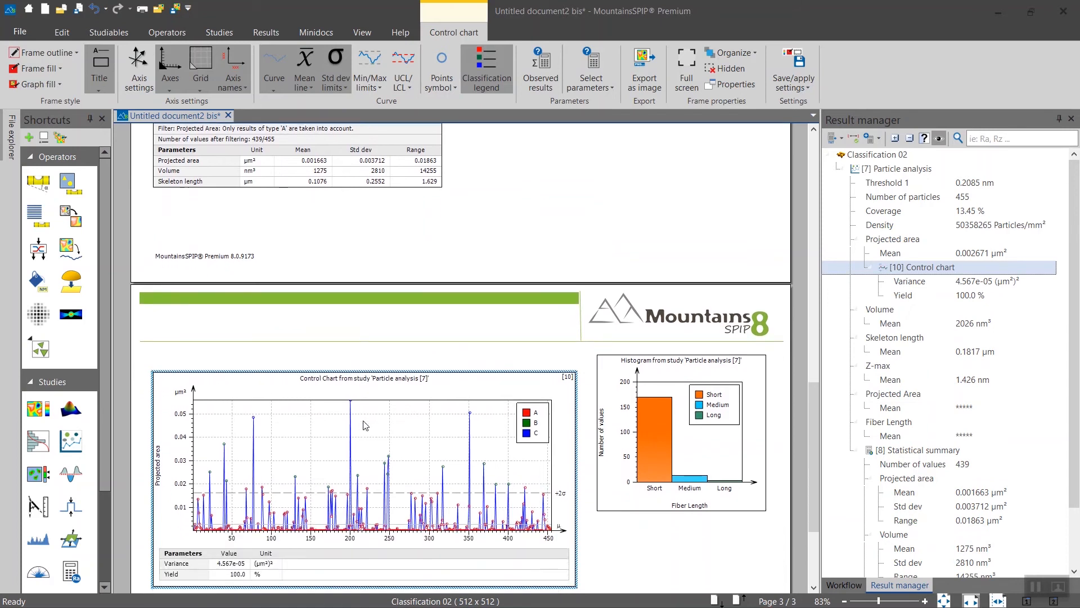
{"action": "double_click", "coordinate": [363, 421]}
{"action": "left_click_drag", "start_coordinate": [364, 95], "coordinate": [516, 86]}
{"action": "left_click", "coordinate": [391, 185]}
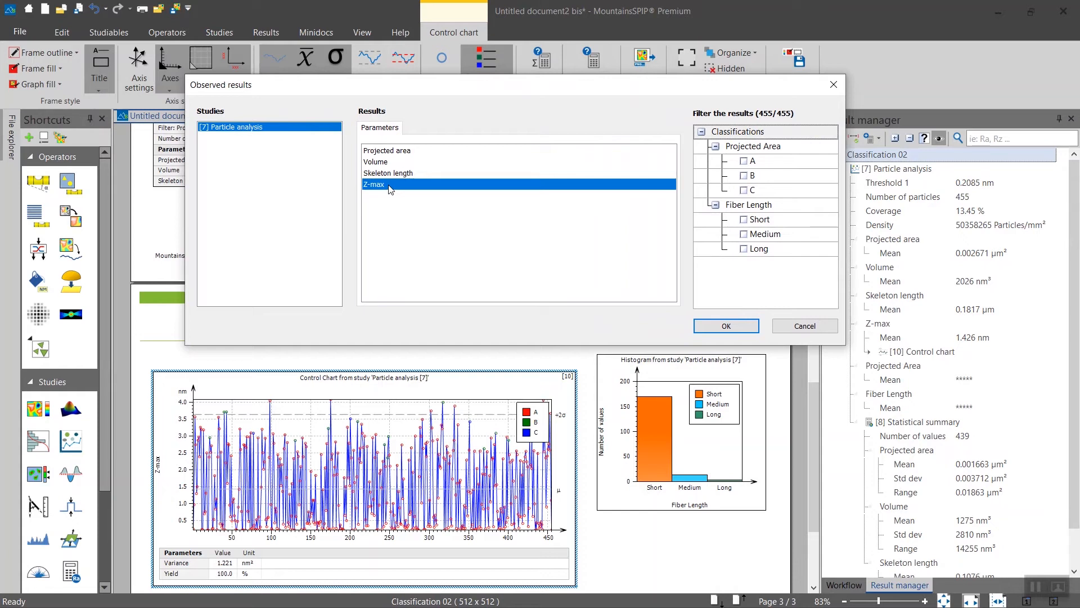
{"action": "left_click", "coordinate": [705, 329]}
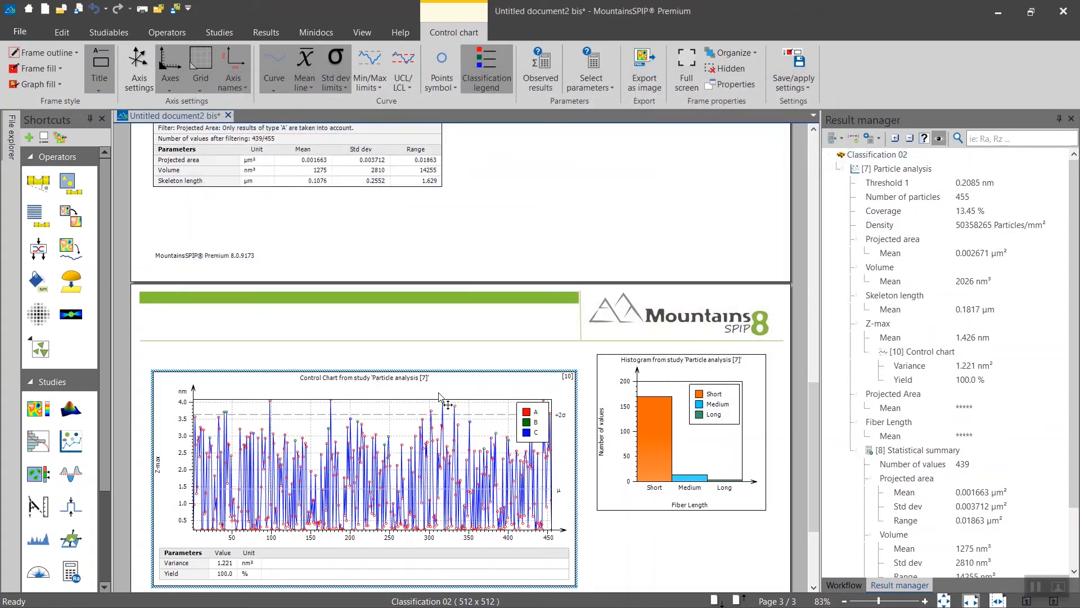
Show the control chart full screen and replace its mean line and standard deviation limits with UCL/LCL lines.
{"action": "double_click", "coordinate": [439, 397]}
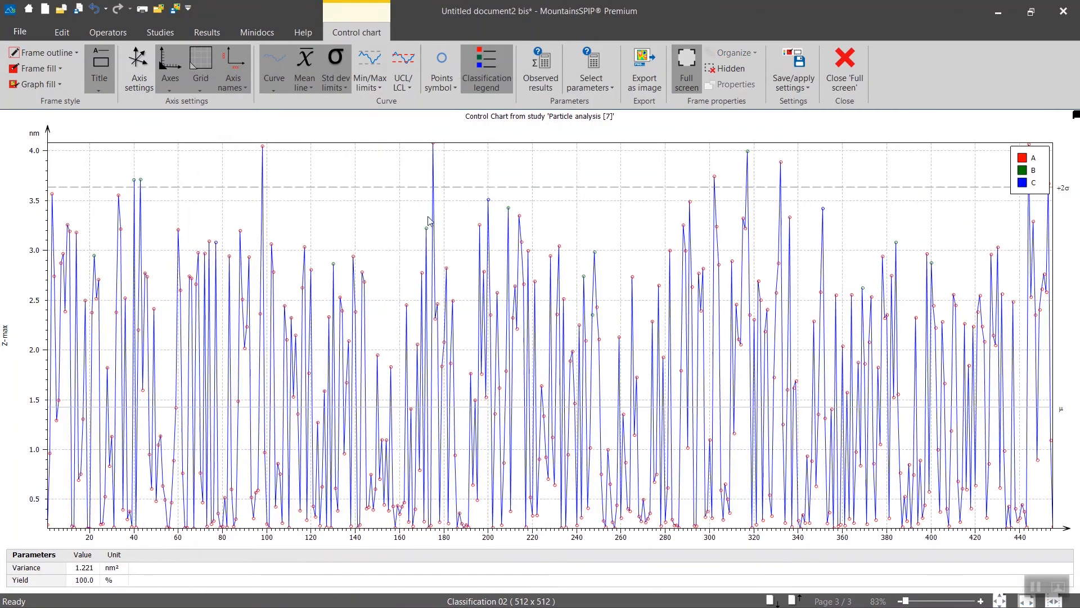
{"action": "mouse_move", "coordinate": [428, 236]}
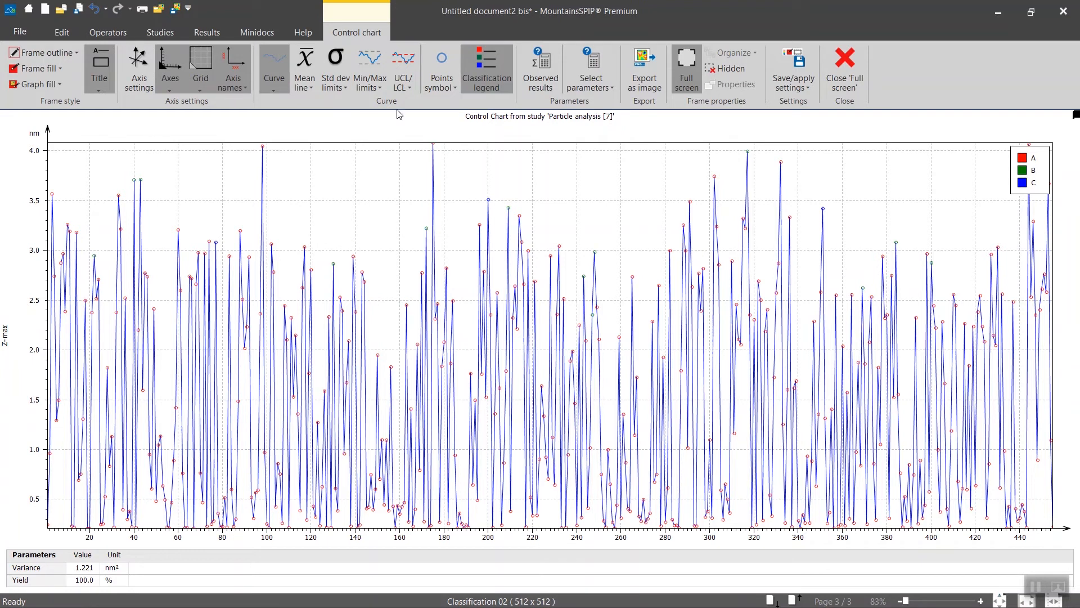
{"action": "left_click", "coordinate": [410, 63]}
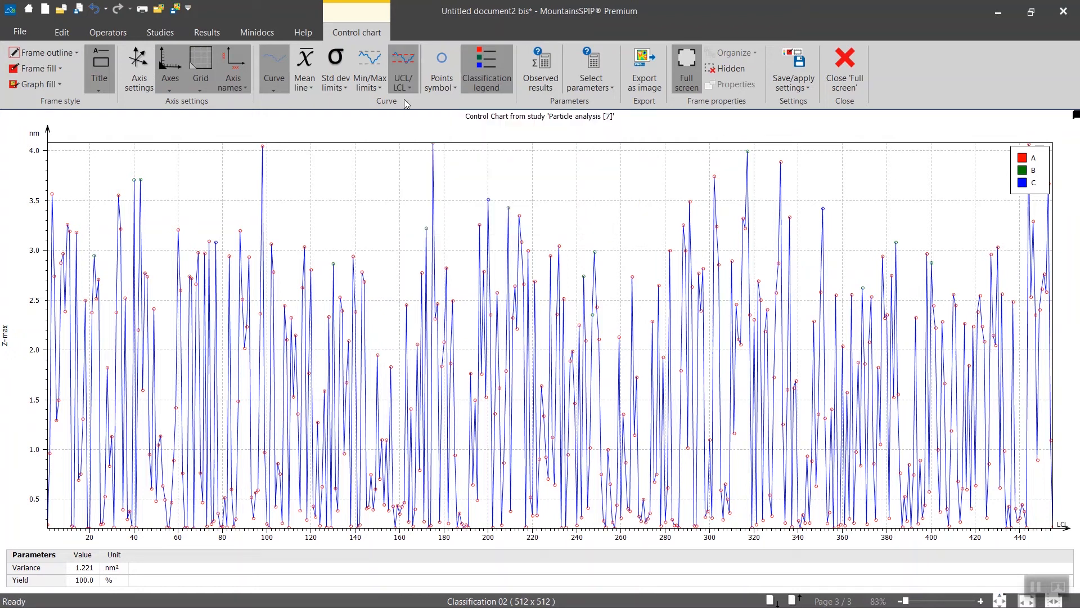
Set the control chart's Lower Control Limit to 1 nm and its Upper Control Limit to 3 nm.
{"action": "left_click", "coordinate": [410, 90]}
{"action": "left_click", "coordinate": [433, 138]}
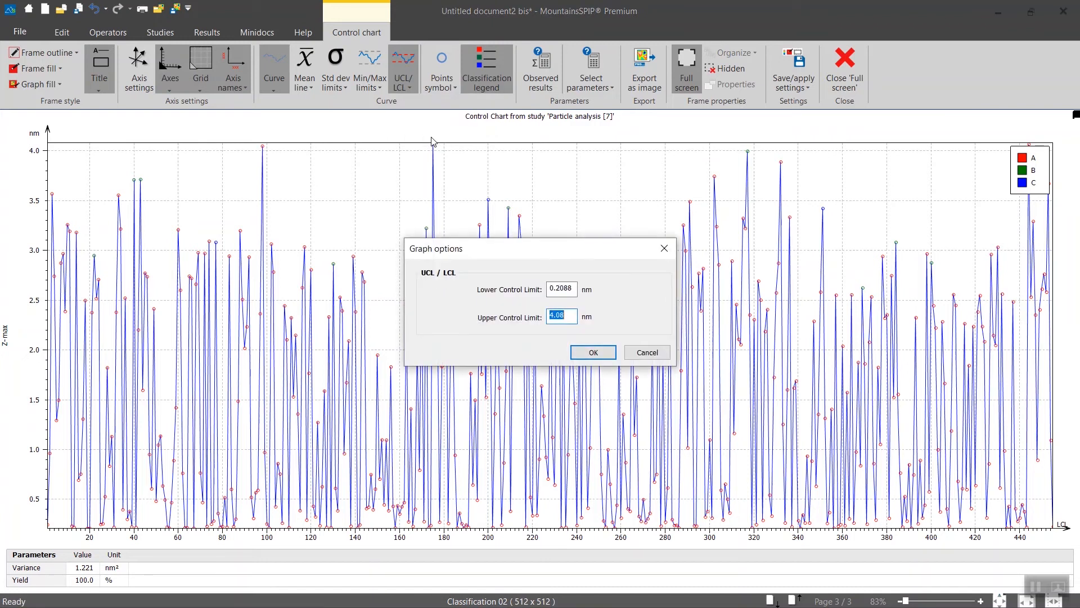
{"action": "left_click_drag", "start_coordinate": [464, 251], "coordinate": [573, 224]}
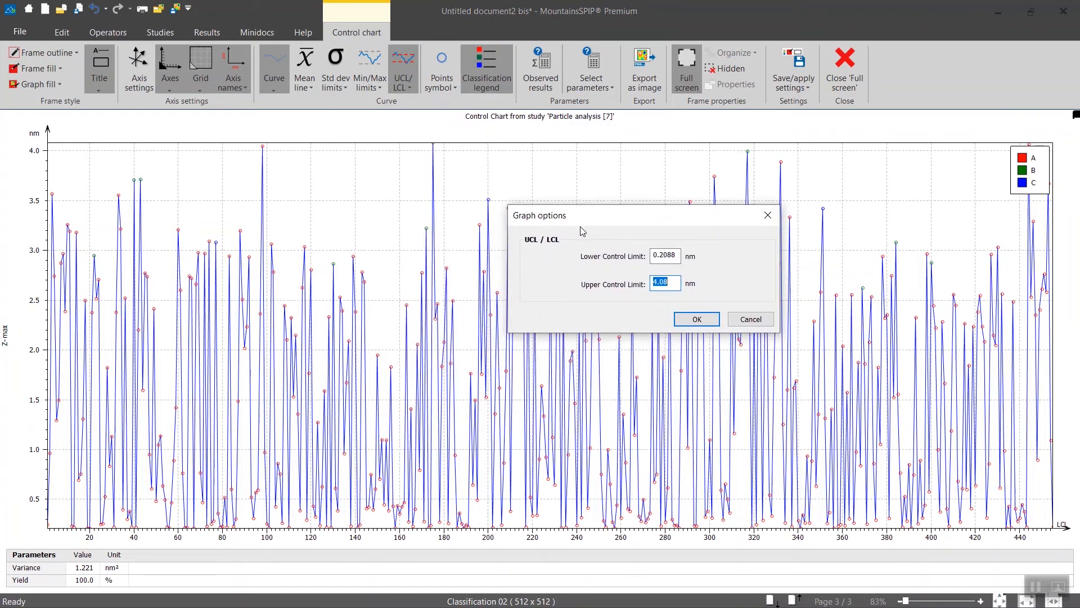
{"action": "left_click", "coordinate": [673, 255]}
{"action": "left_click_drag", "start_coordinate": [673, 255], "coordinate": [651, 256]}
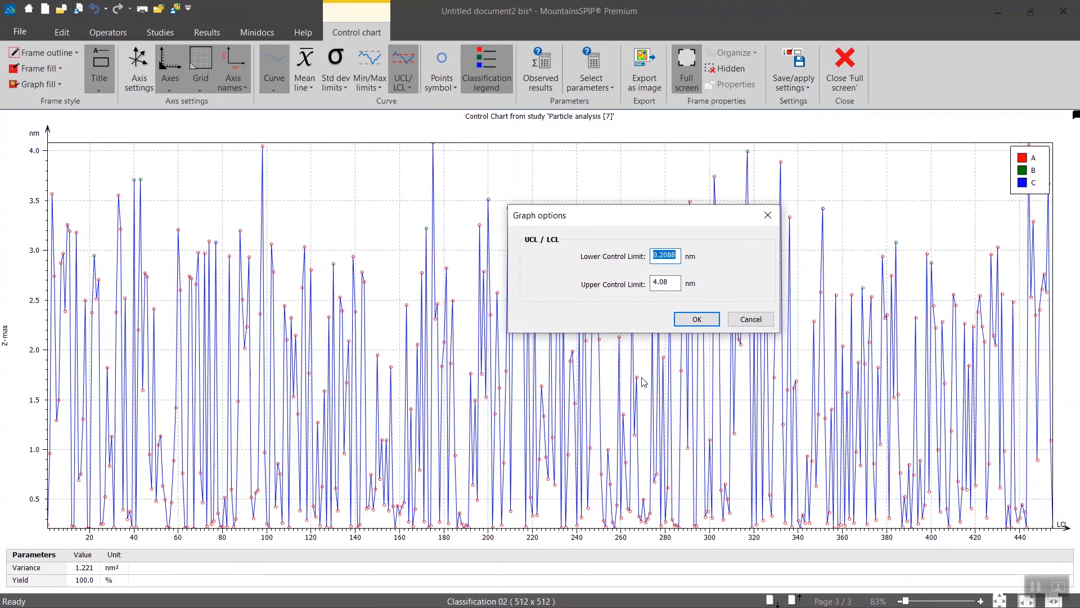
{"action": "type", "text": "1"}
{"action": "left_click_drag", "start_coordinate": [679, 283], "coordinate": [646, 277]}
{"action": "type", "text": "3"}
{"action": "left_click", "coordinate": [688, 323]}
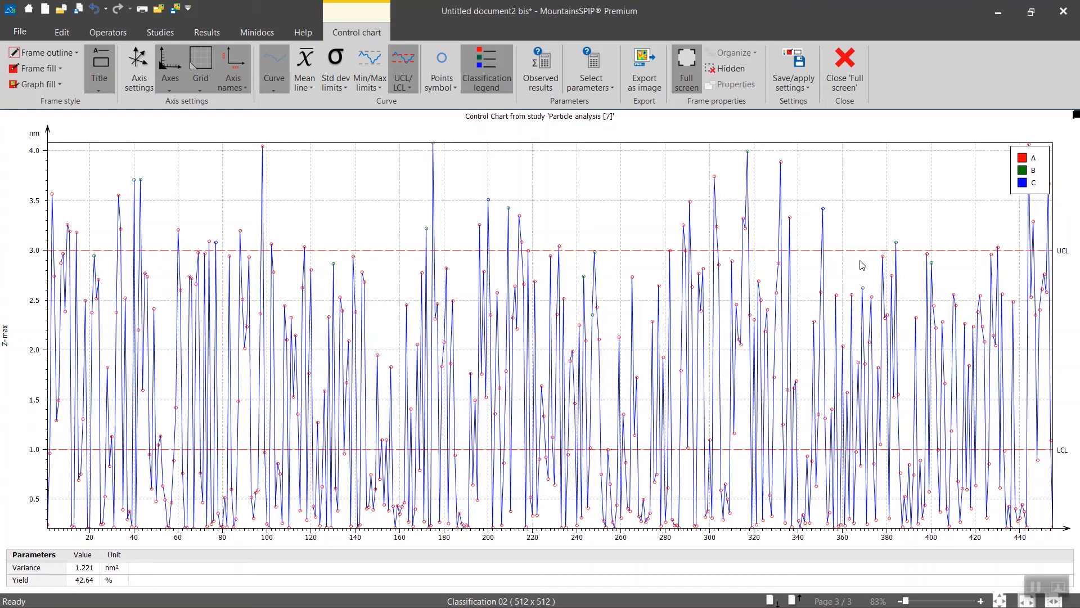
Filter the control chart to the Short, Medium and Long classes of the Fiber Length classification.
{"action": "left_click", "coordinate": [544, 64]}
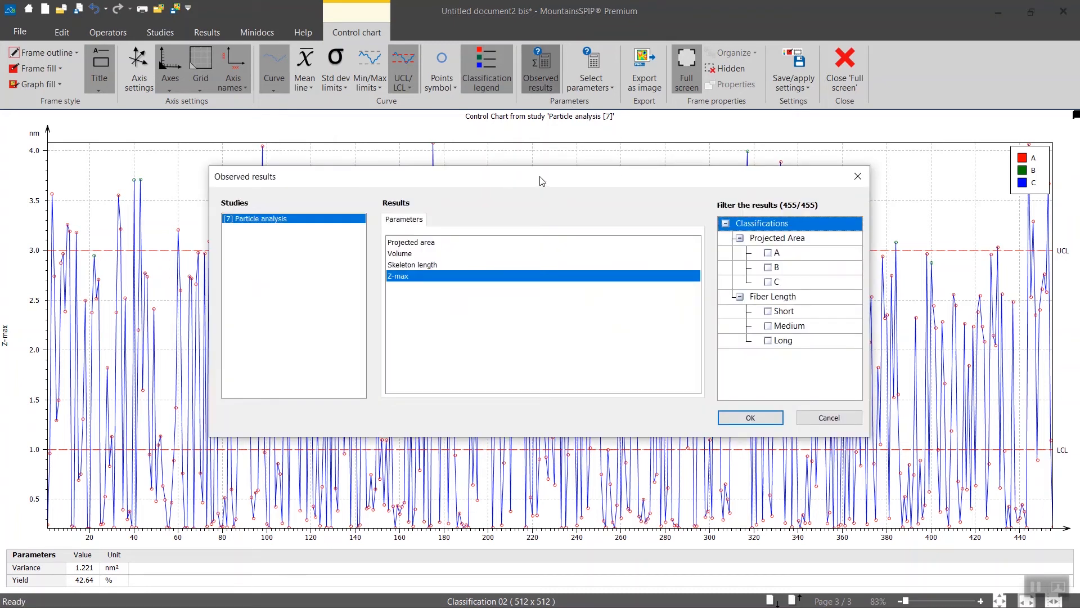
{"action": "left_click_drag", "start_coordinate": [540, 177], "coordinate": [428, 117]}
{"action": "left_click", "coordinate": [654, 249]}
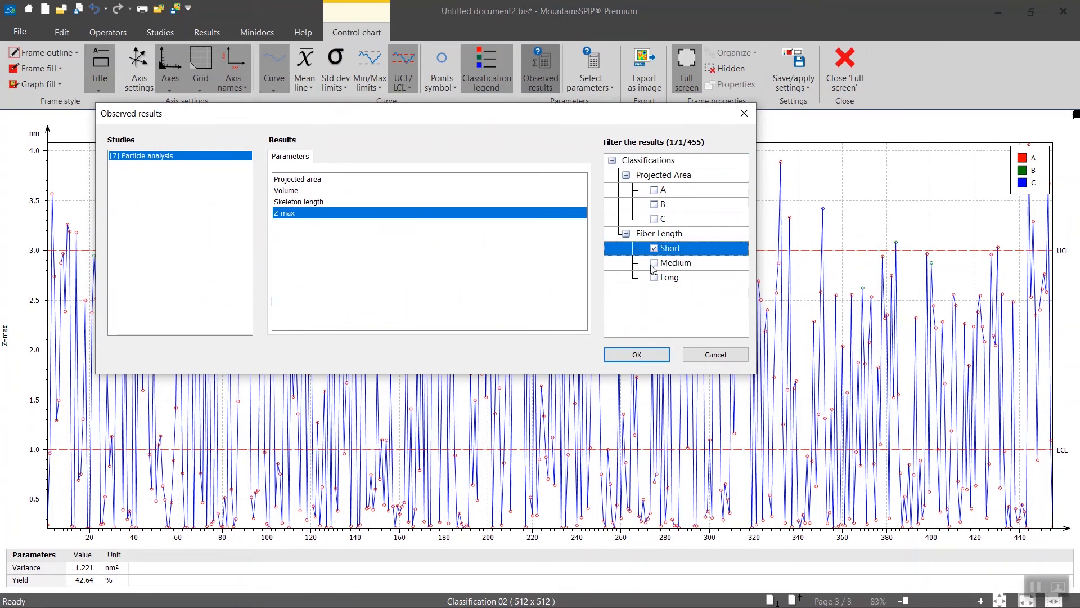
{"action": "left_click", "coordinate": [655, 263]}
{"action": "left_click", "coordinate": [655, 263]}
{"action": "left_click", "coordinate": [655, 277]}
{"action": "left_click", "coordinate": [629, 360]}
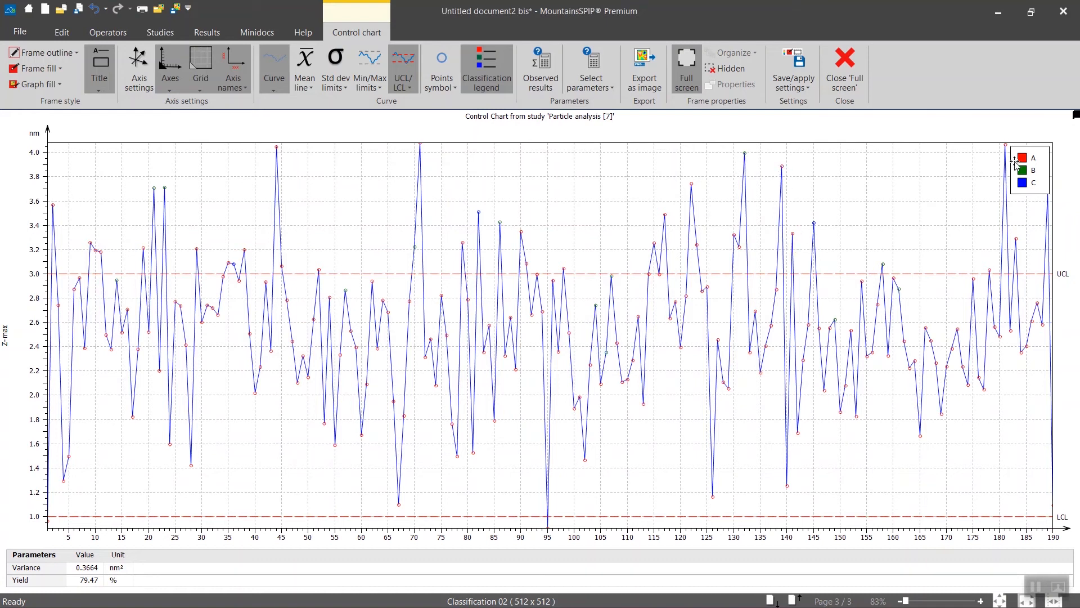
Color the control chart's point symbols by the Fiber Length classification and leave the full screen view.
{"action": "left_click", "coordinate": [448, 88]}
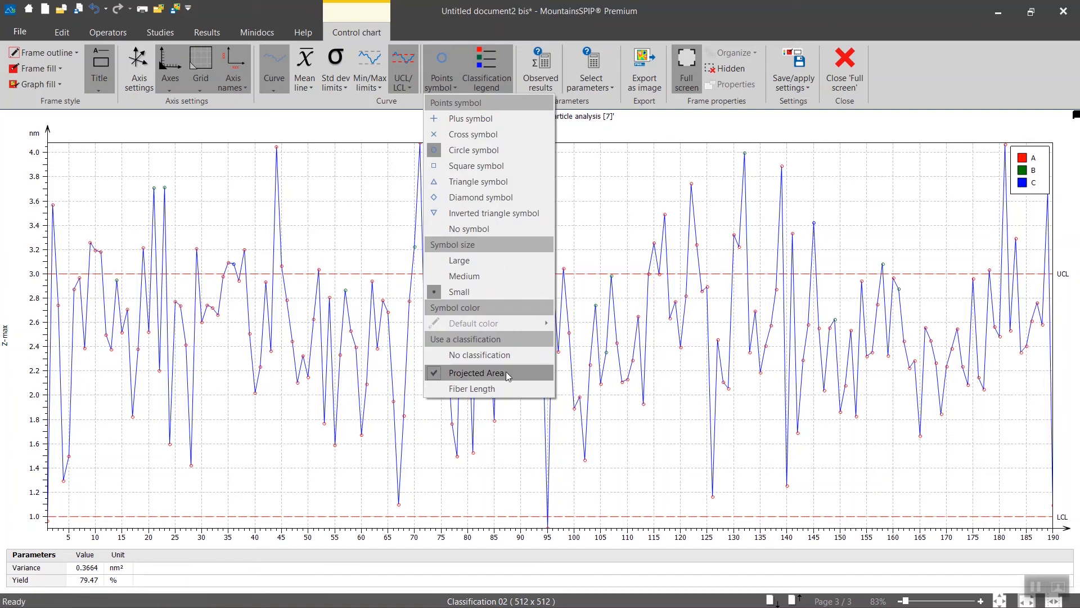
{"action": "left_click", "coordinate": [516, 389]}
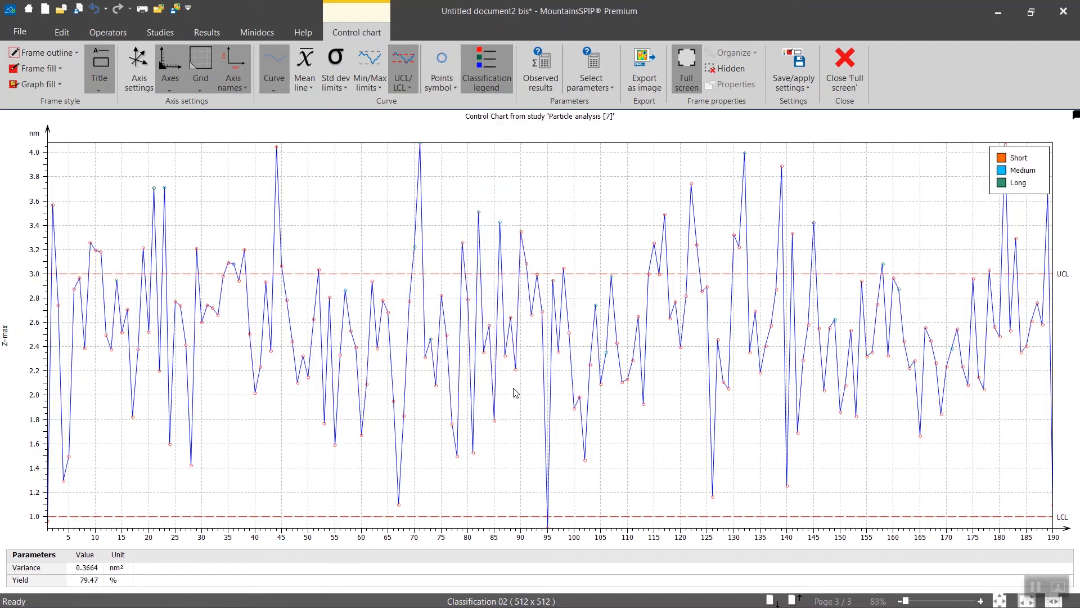
{"action": "key", "text": "Escape"}
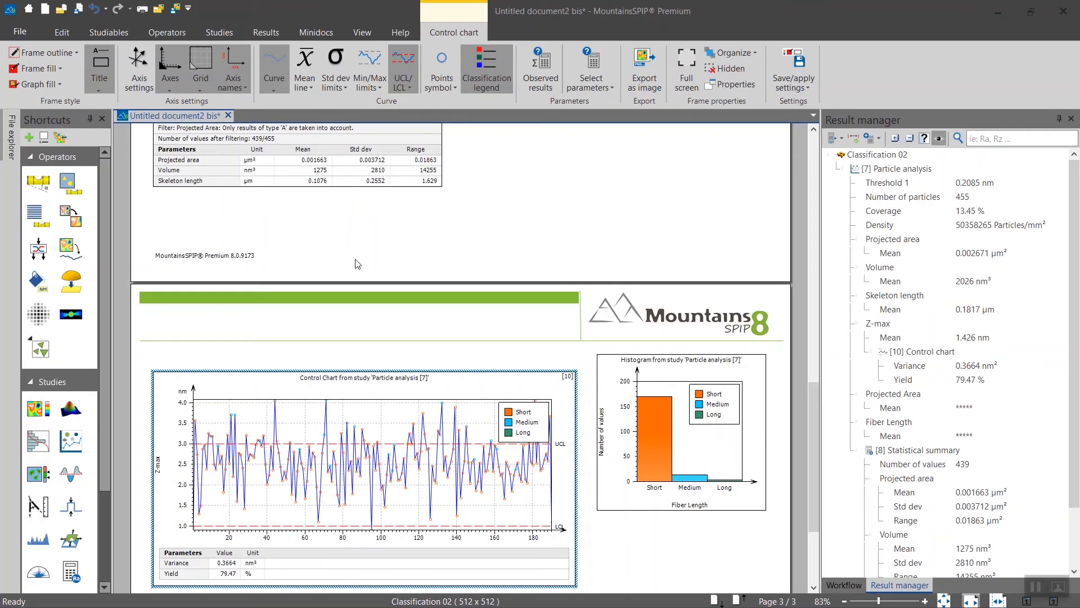
Add a scatter plot of the particle analysis with Projected area on the horizontal axis and Volume on the vertical axis.
{"action": "left_click", "coordinate": [276, 34]}
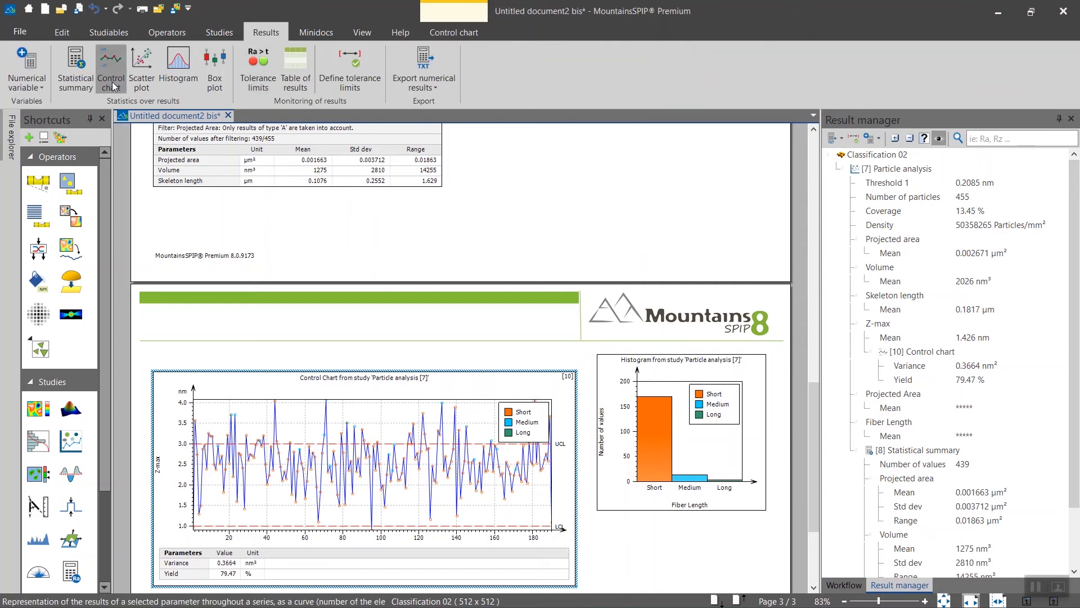
{"action": "left_click", "coordinate": [141, 90]}
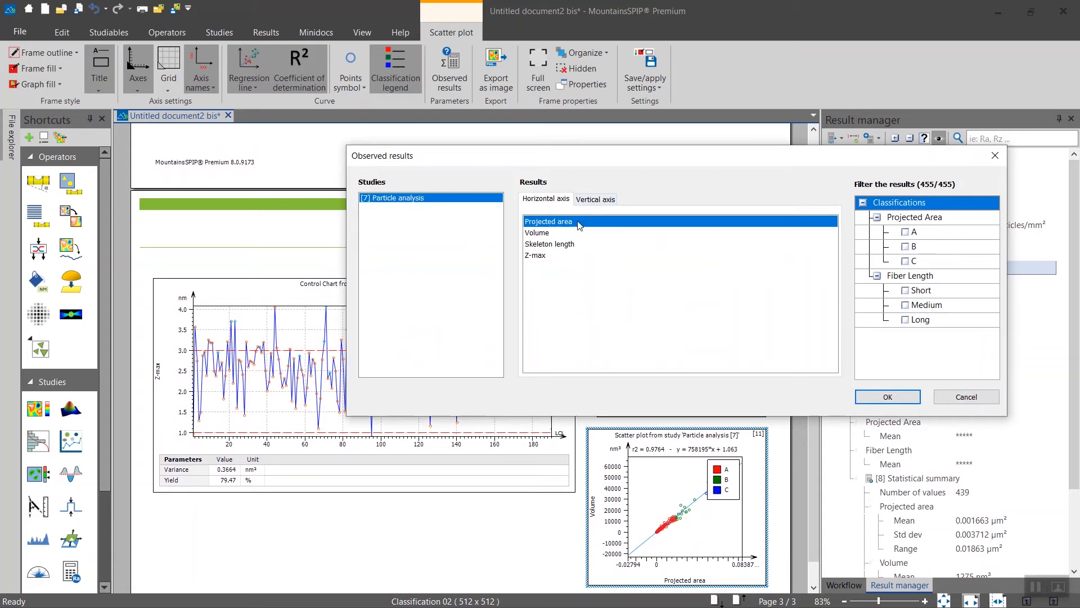
{"action": "left_click", "coordinate": [591, 198]}
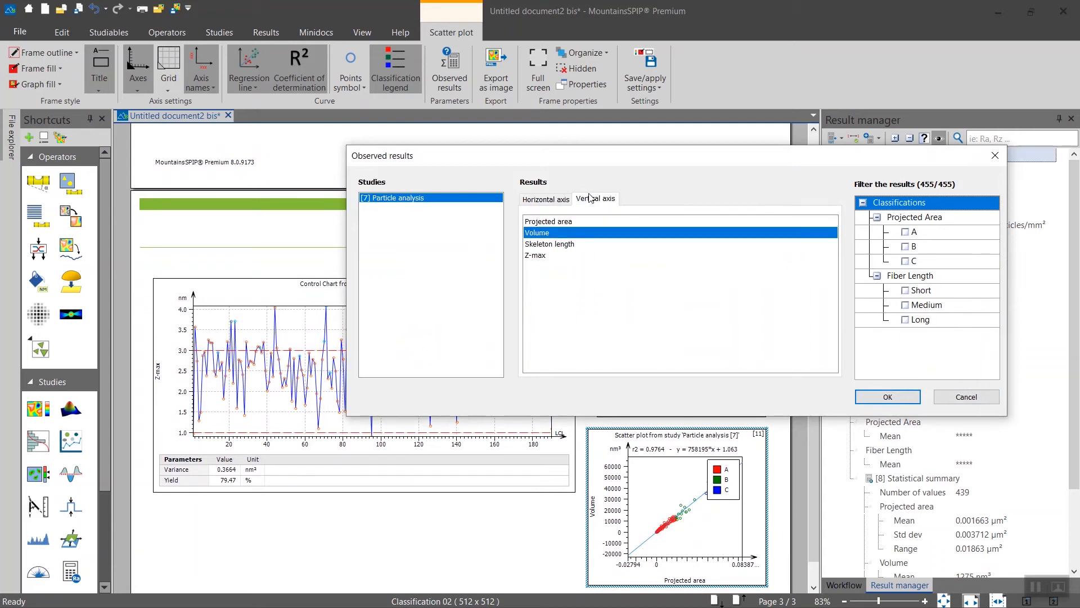
{"action": "left_click", "coordinate": [894, 398]}
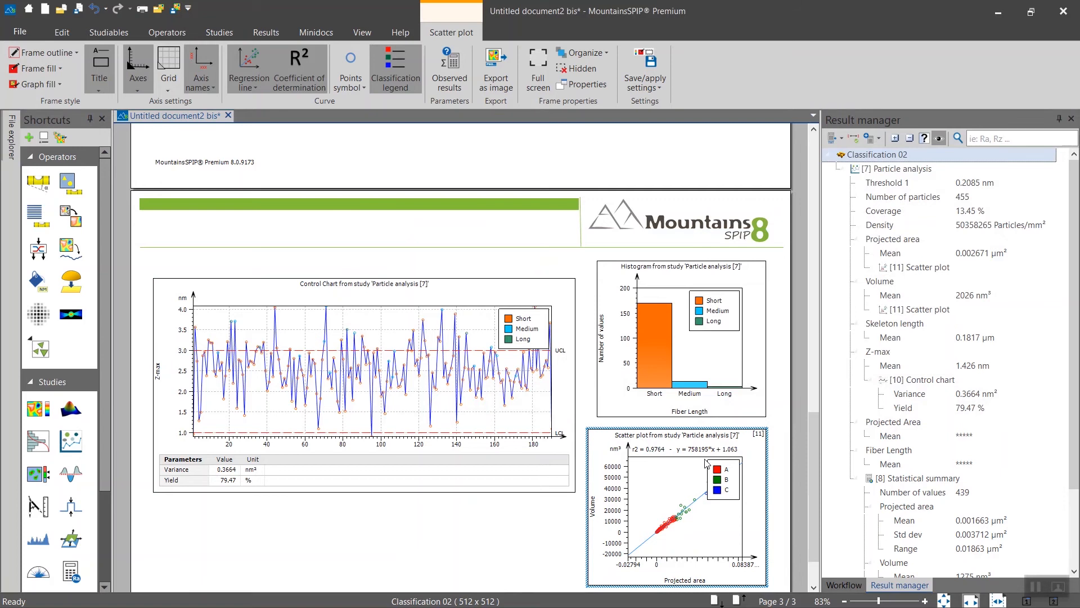
Show the scatter plot full screen and change its vertical axis to Skeleton length.
{"action": "double_click", "coordinate": [707, 463]}
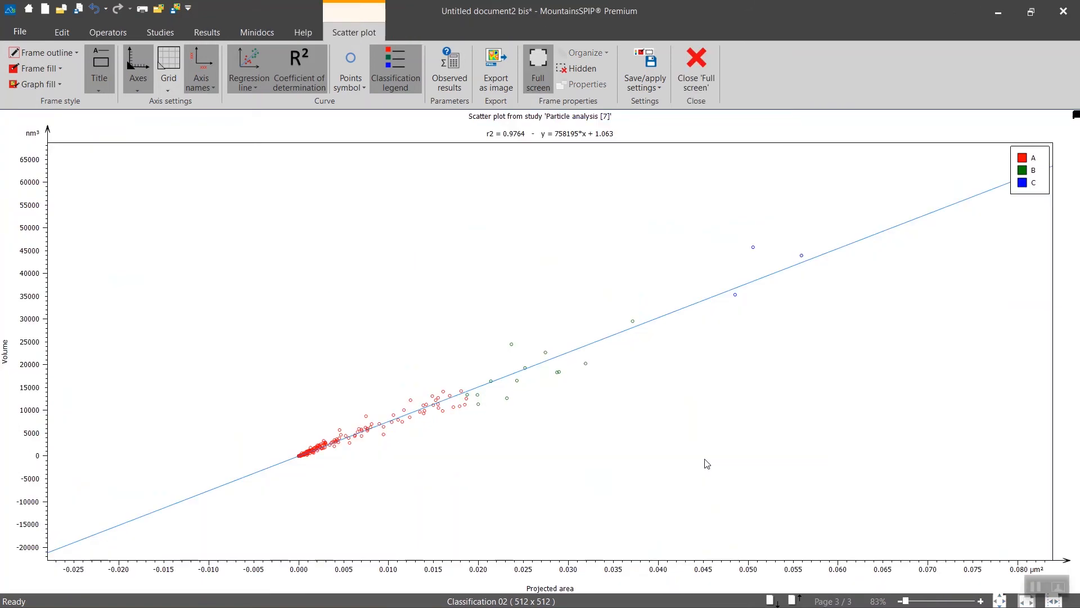
{"action": "left_click", "coordinate": [457, 60]}
{"action": "left_click_drag", "start_coordinate": [485, 182], "coordinate": [289, 50]}
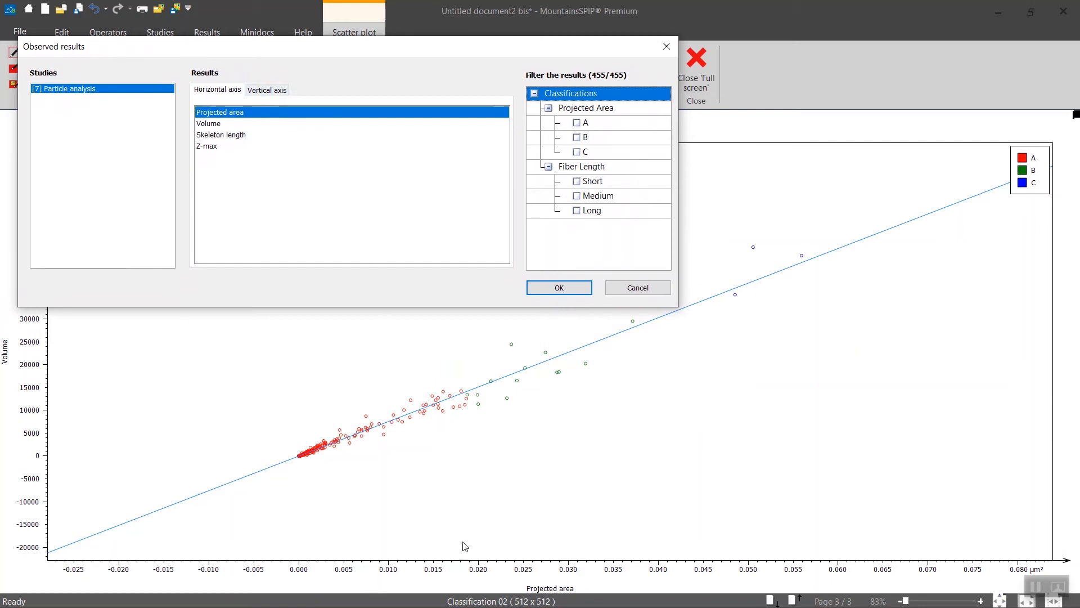
{"action": "left_click", "coordinate": [268, 91]}
{"action": "left_click", "coordinate": [208, 136]}
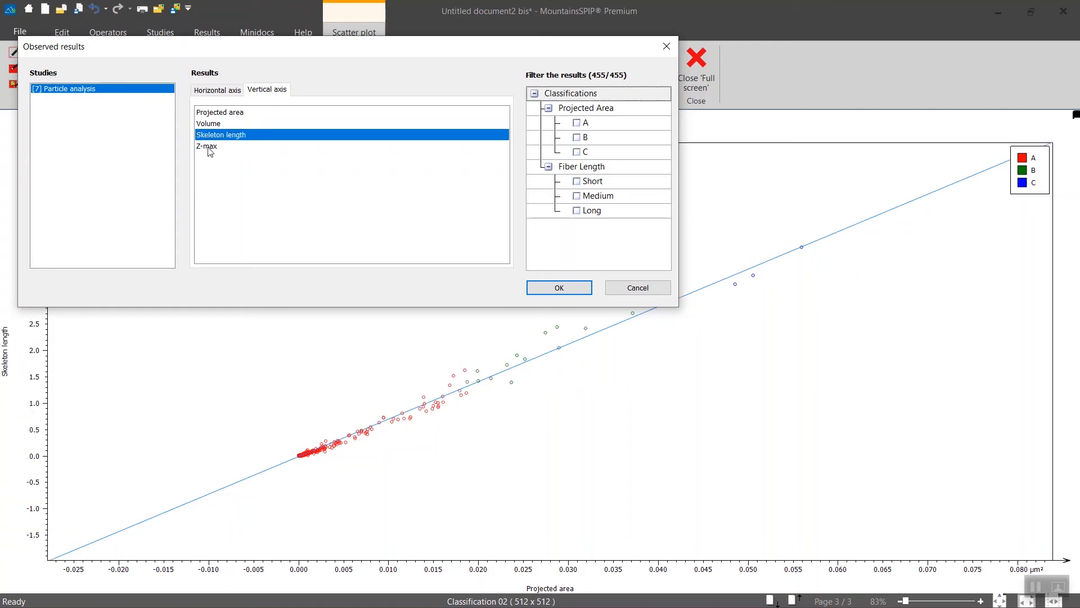
{"action": "left_click_drag", "start_coordinate": [309, 48], "coordinate": [319, 23]}
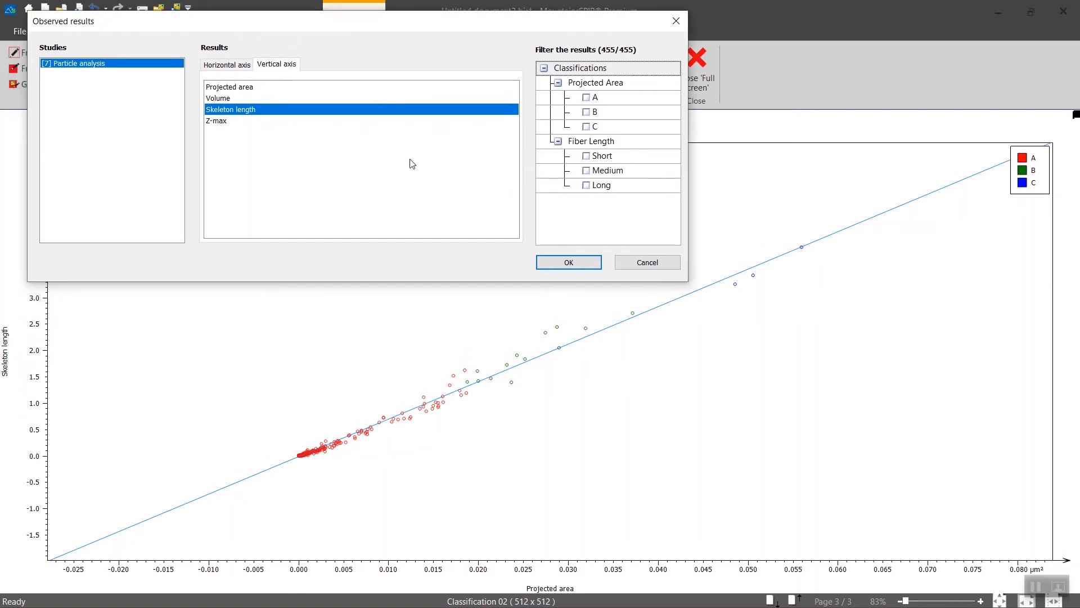
{"action": "left_click", "coordinate": [542, 266]}
{"action": "mouse_move", "coordinate": [558, 331]}
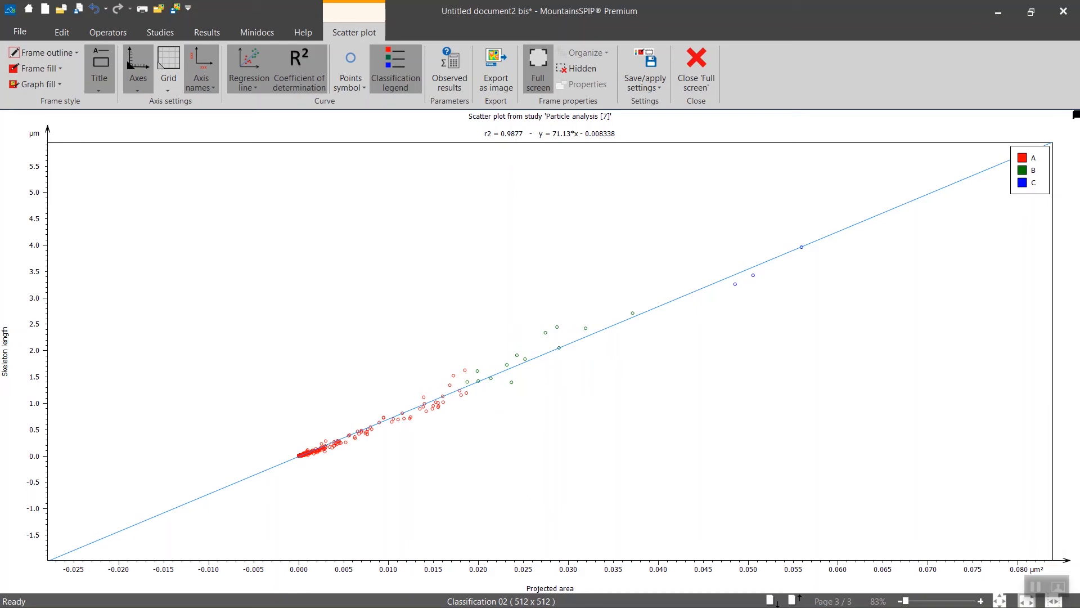
Filter the scatter plot to the Short, Medium and Long classes of Fiber Length and leave the full screen view.
{"action": "left_click", "coordinate": [449, 66]}
{"action": "left_click_drag", "start_coordinate": [474, 186], "coordinate": [286, 67]}
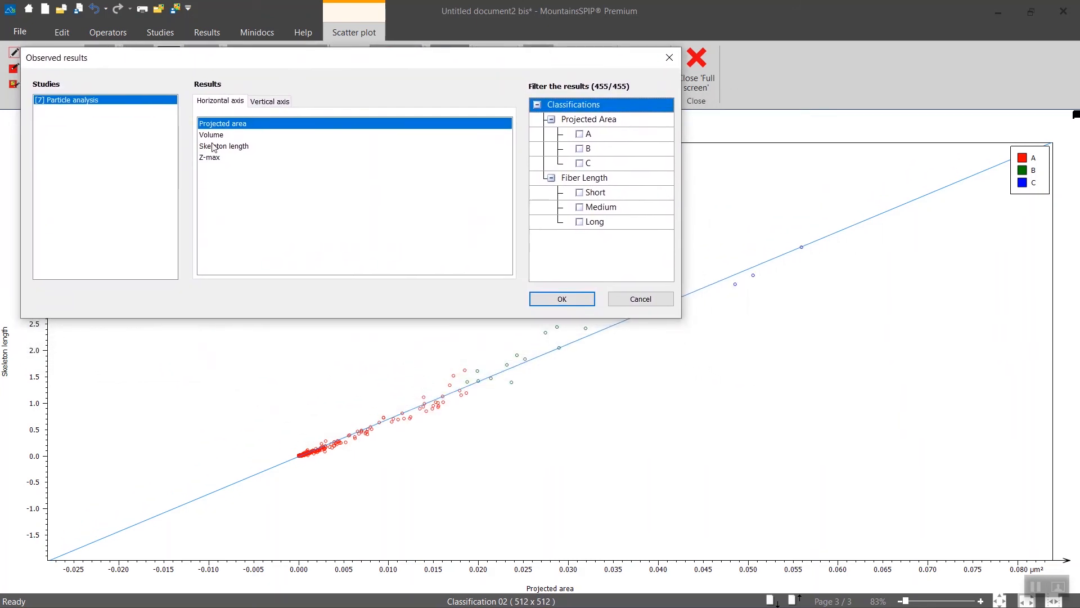
{"action": "left_click", "coordinate": [579, 192]}
{"action": "left_click", "coordinate": [580, 207]}
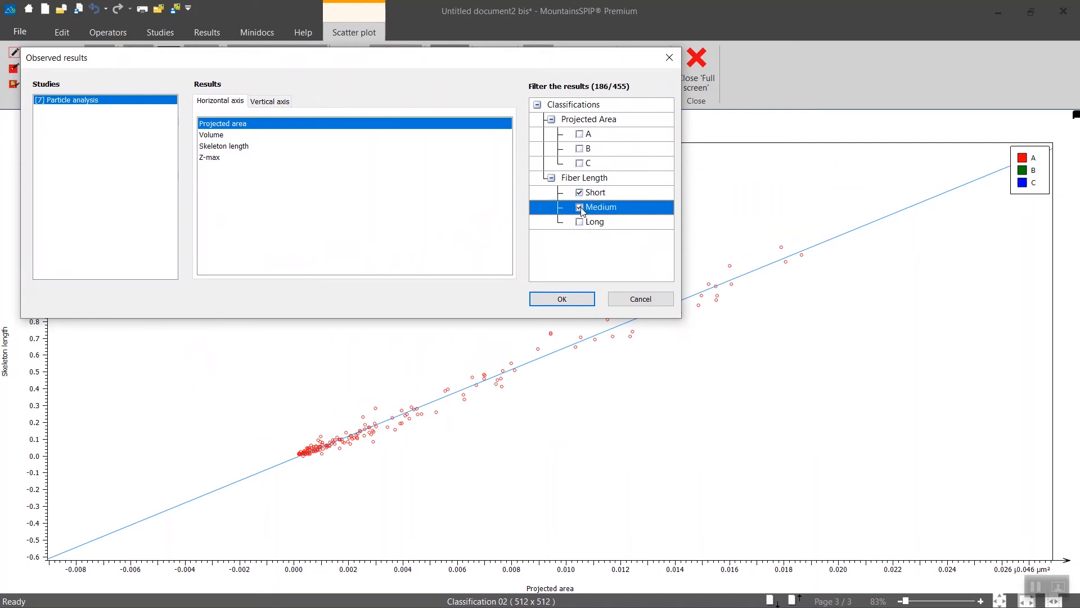
{"action": "left_click", "coordinate": [580, 222]}
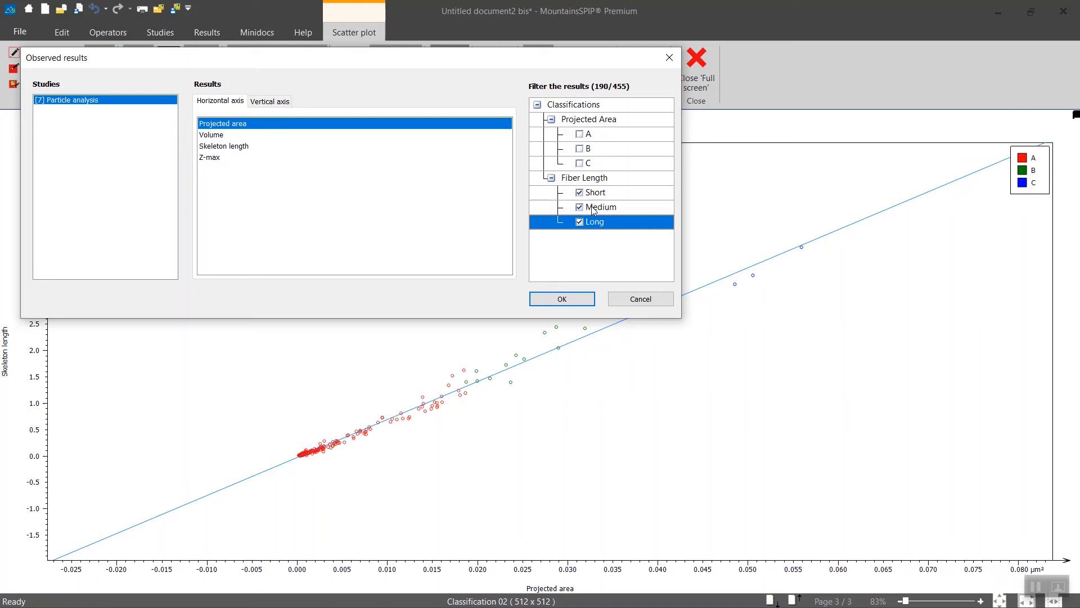
{"action": "left_click", "coordinate": [560, 298]}
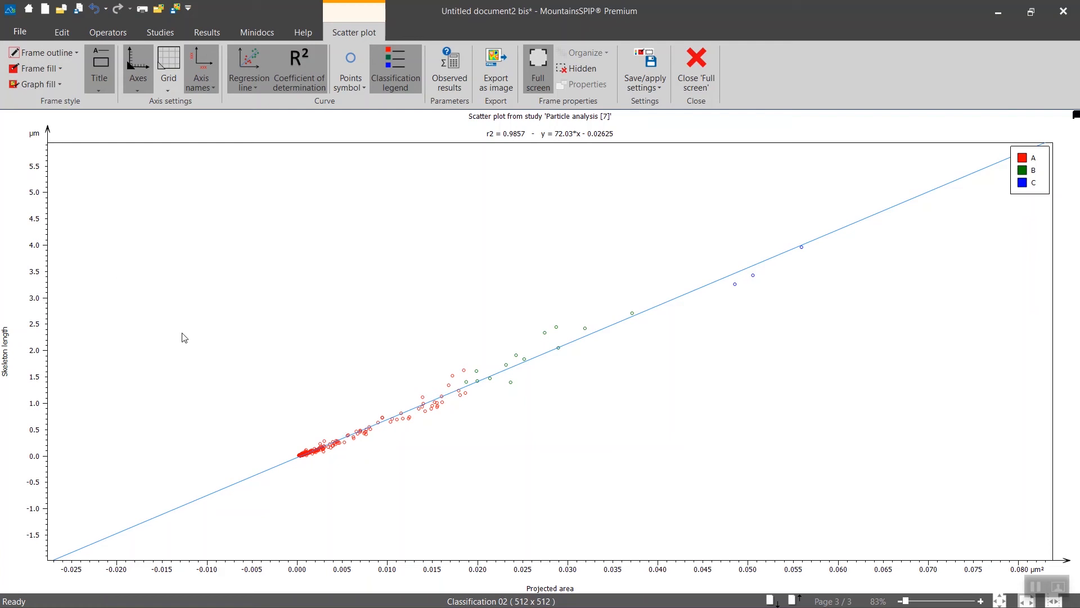
{"action": "key", "text": "Escape"}
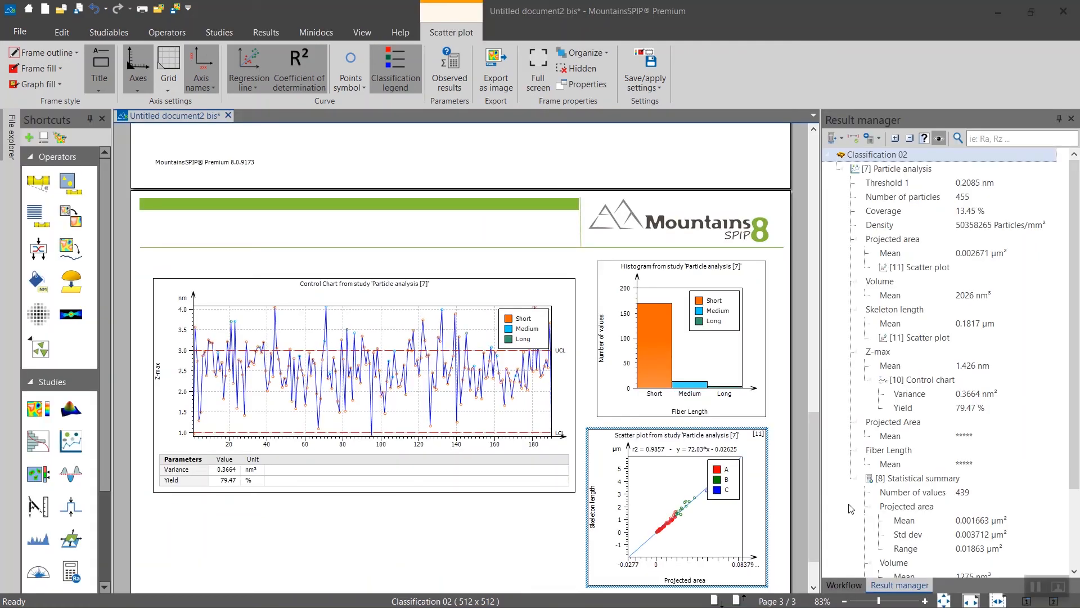
Add a box plot of the particle analysis with the Fiber Length classification on the horizontal axis.
{"action": "left_click", "coordinate": [258, 32]}
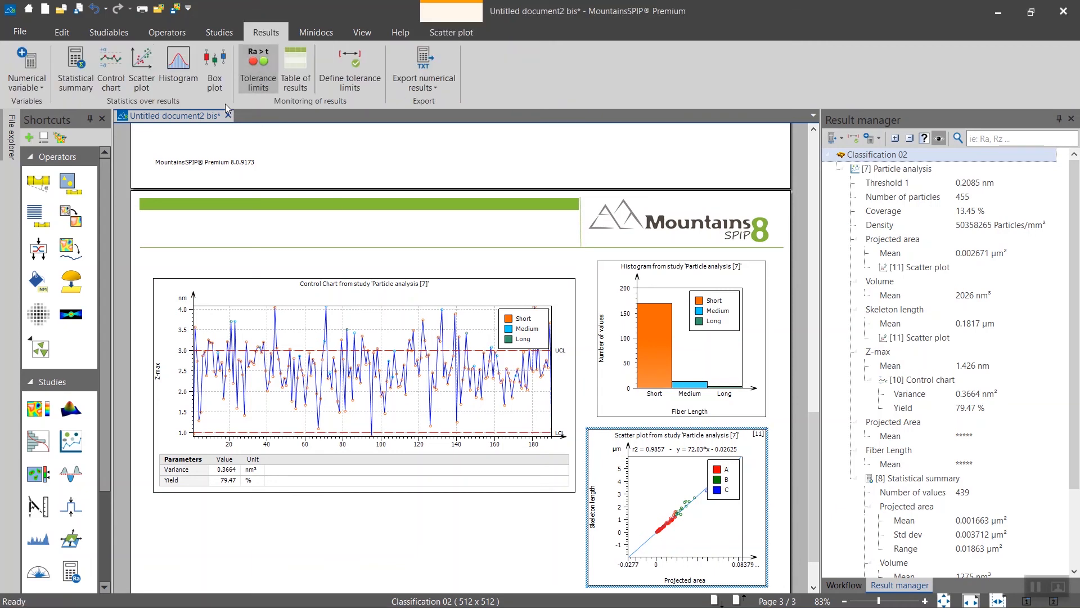
{"action": "left_click", "coordinate": [214, 83]}
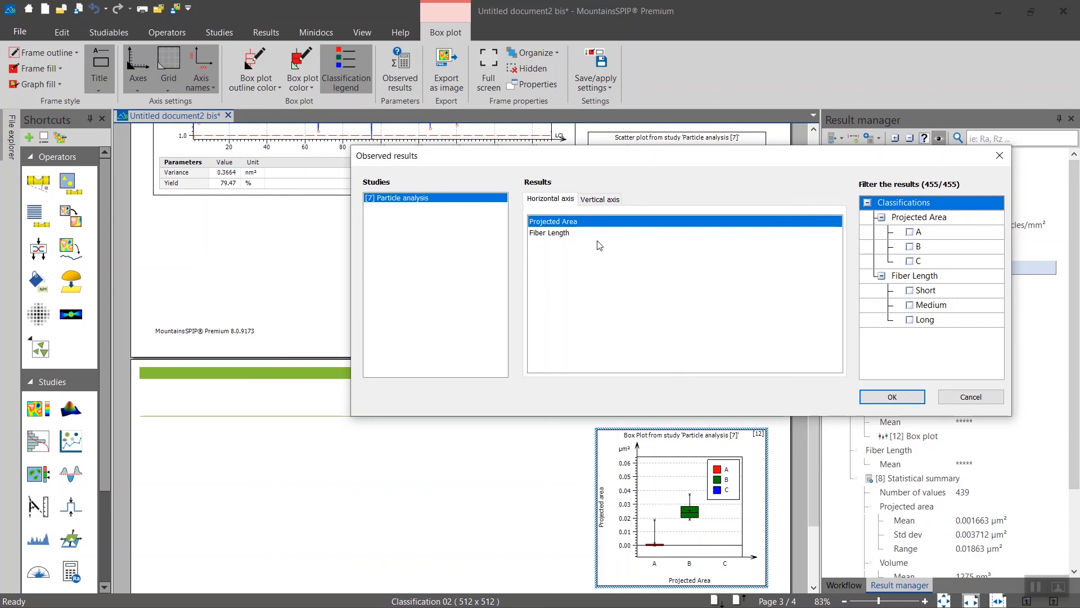
{"action": "left_click", "coordinate": [555, 235]}
{"action": "left_click", "coordinate": [556, 235]}
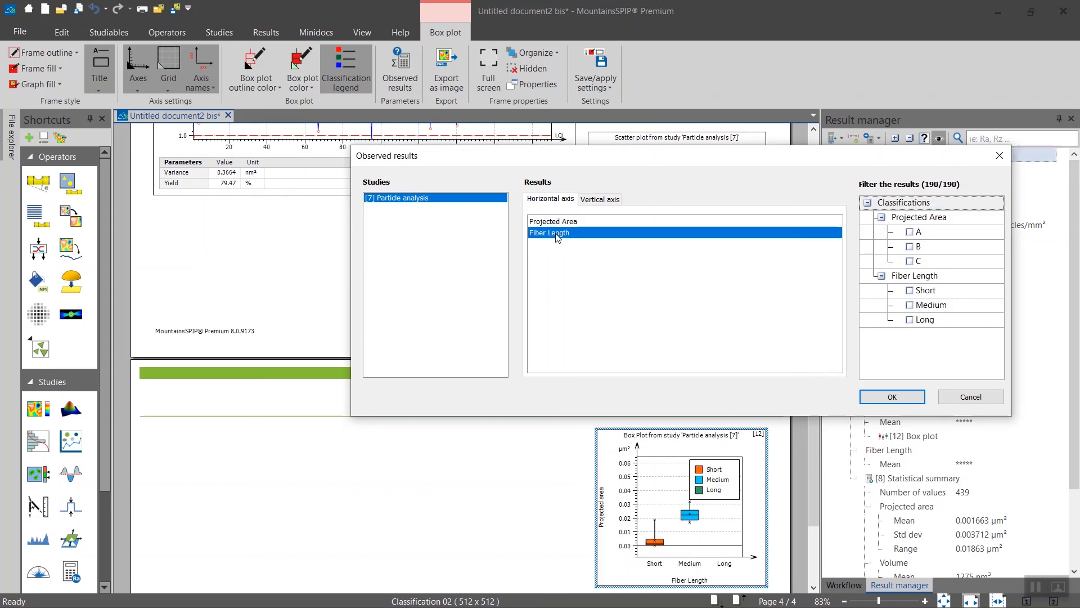
Filter the box plot's results to the Short, Medium and Long classes of Fiber Length.
{"action": "left_click", "coordinate": [912, 292]}
{"action": "left_click", "coordinate": [910, 291]}
{"action": "left_click", "coordinate": [910, 305]}
{"action": "left_click", "coordinate": [910, 320]}
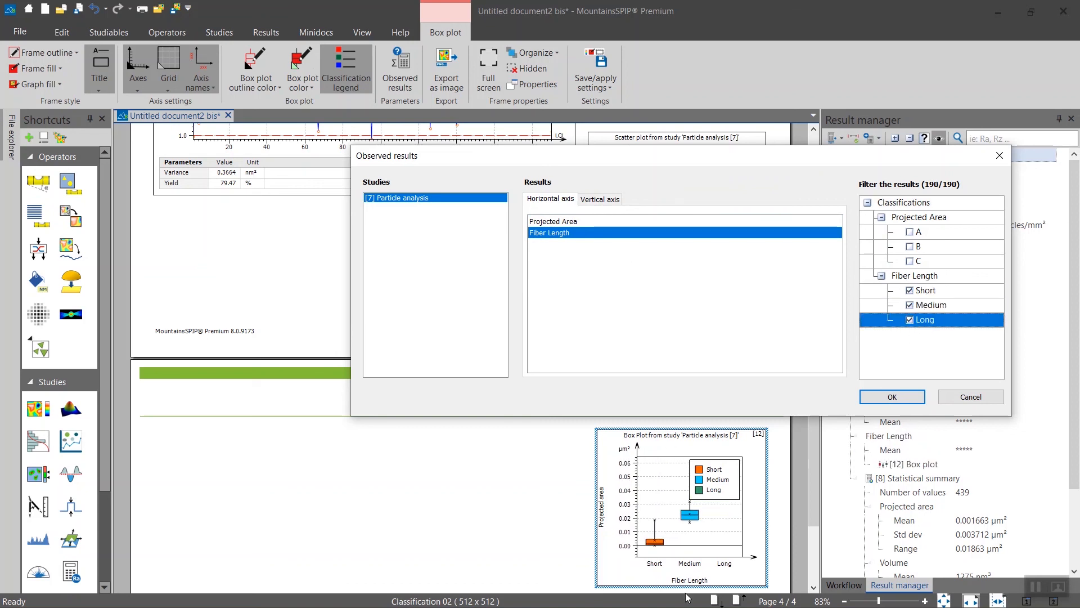
Set the box plot's vertical axis to Volume and show the plot full screen.
{"action": "left_click", "coordinate": [596, 202]}
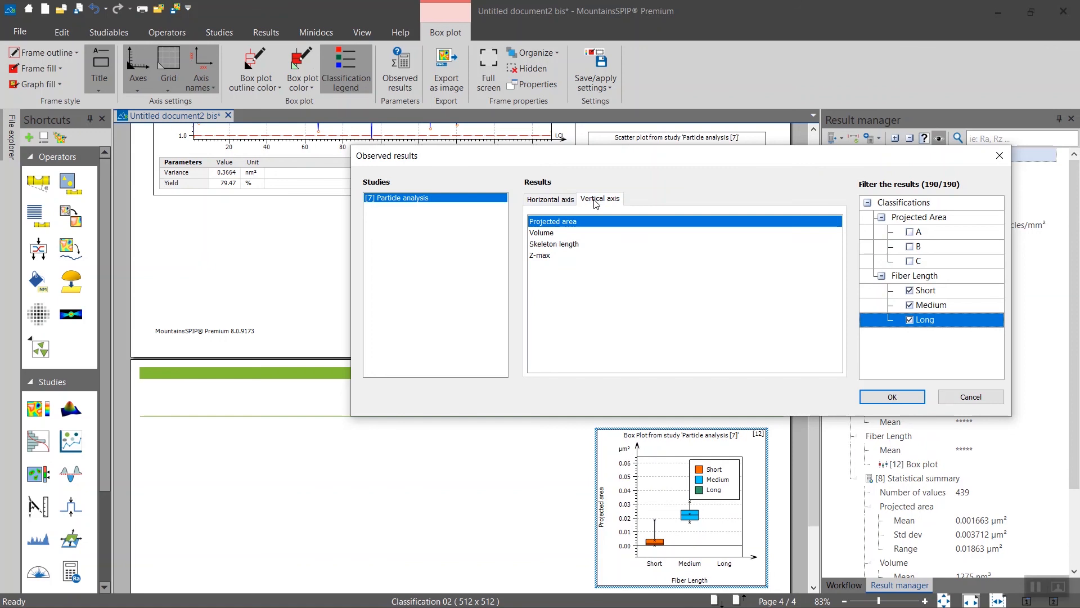
{"action": "left_click", "coordinate": [558, 234]}
{"action": "left_click", "coordinate": [560, 244]}
{"action": "left_click", "coordinate": [558, 256]}
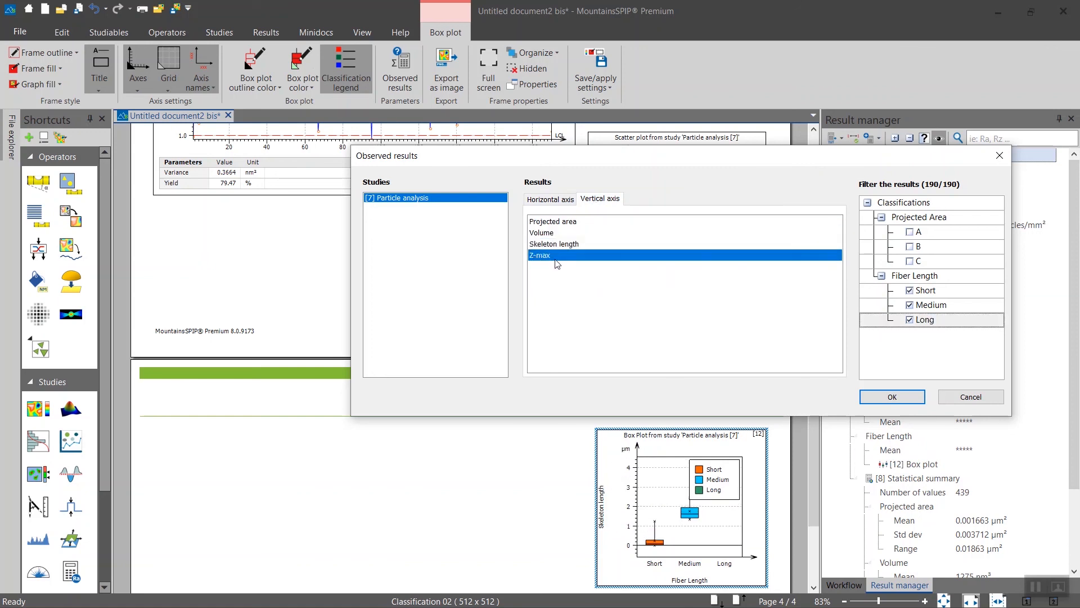
{"action": "left_click", "coordinate": [556, 245]}
{"action": "left_click", "coordinate": [557, 234]}
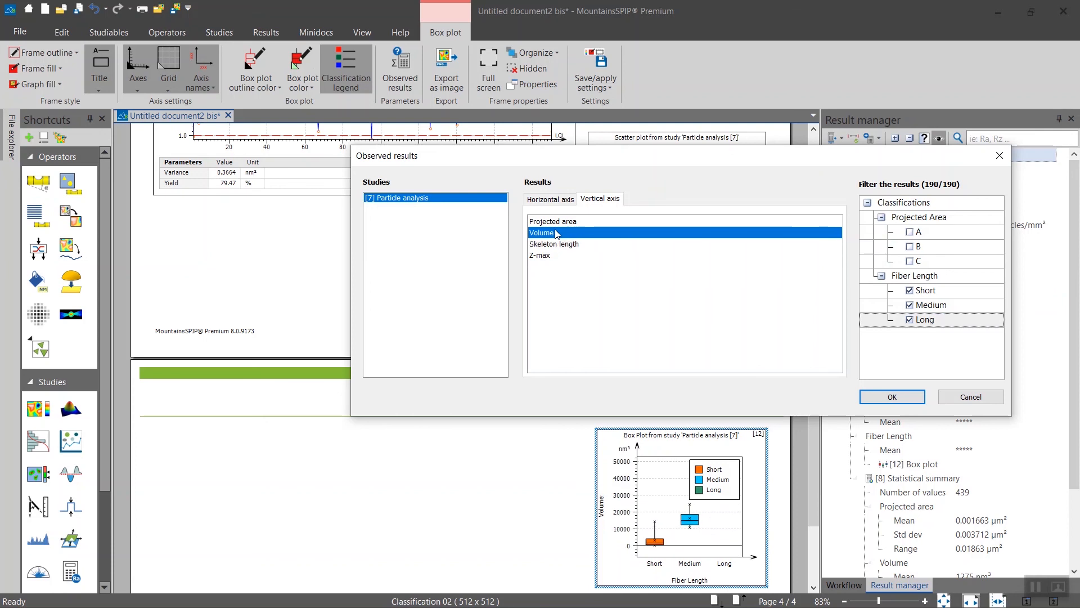
{"action": "left_click", "coordinate": [874, 401]}
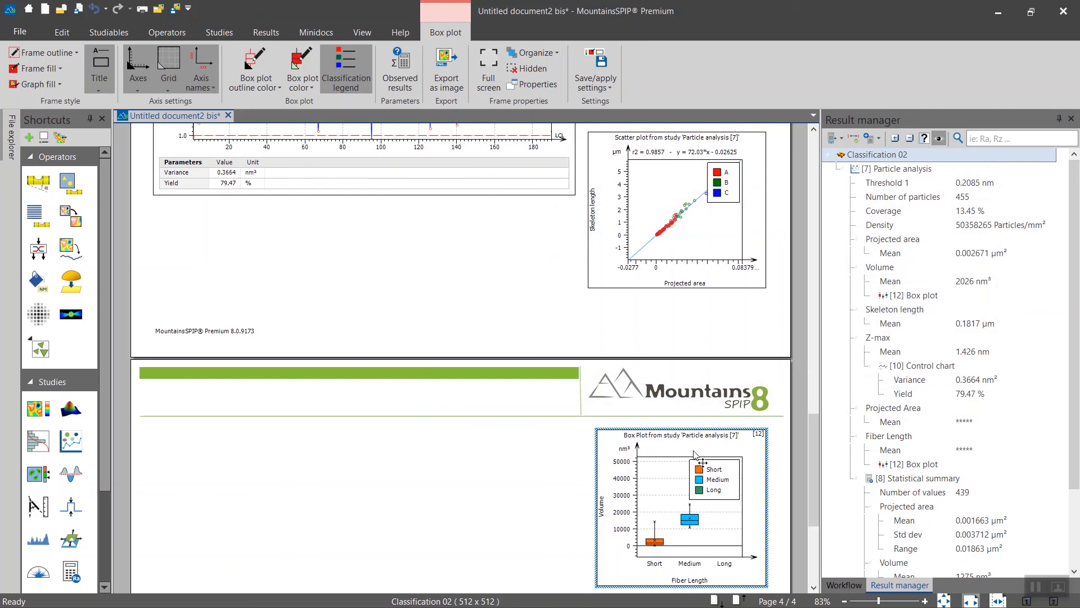
{"action": "double_click", "coordinate": [703, 461]}
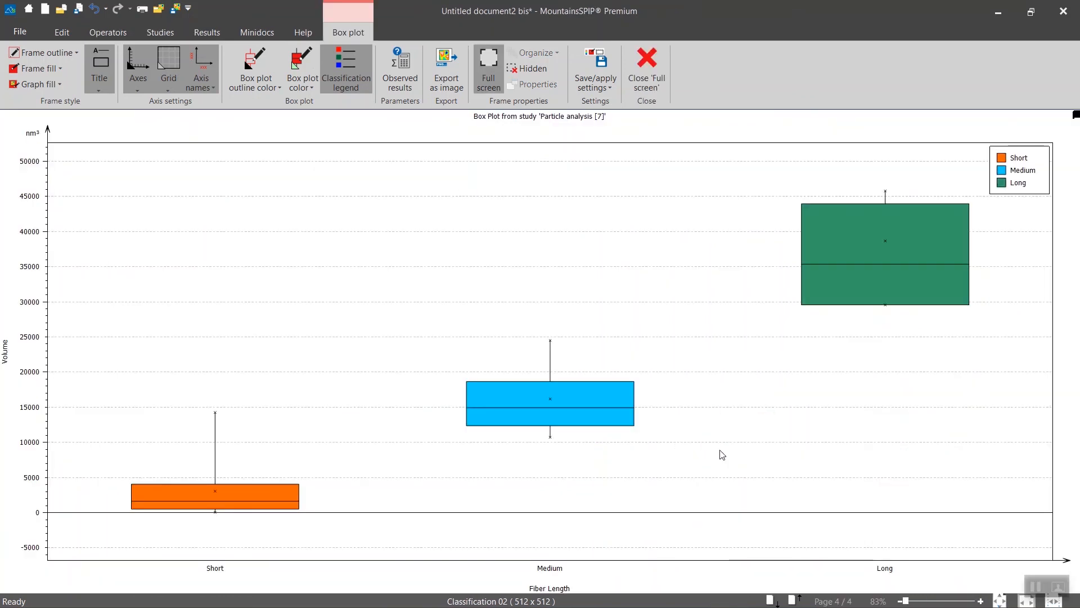